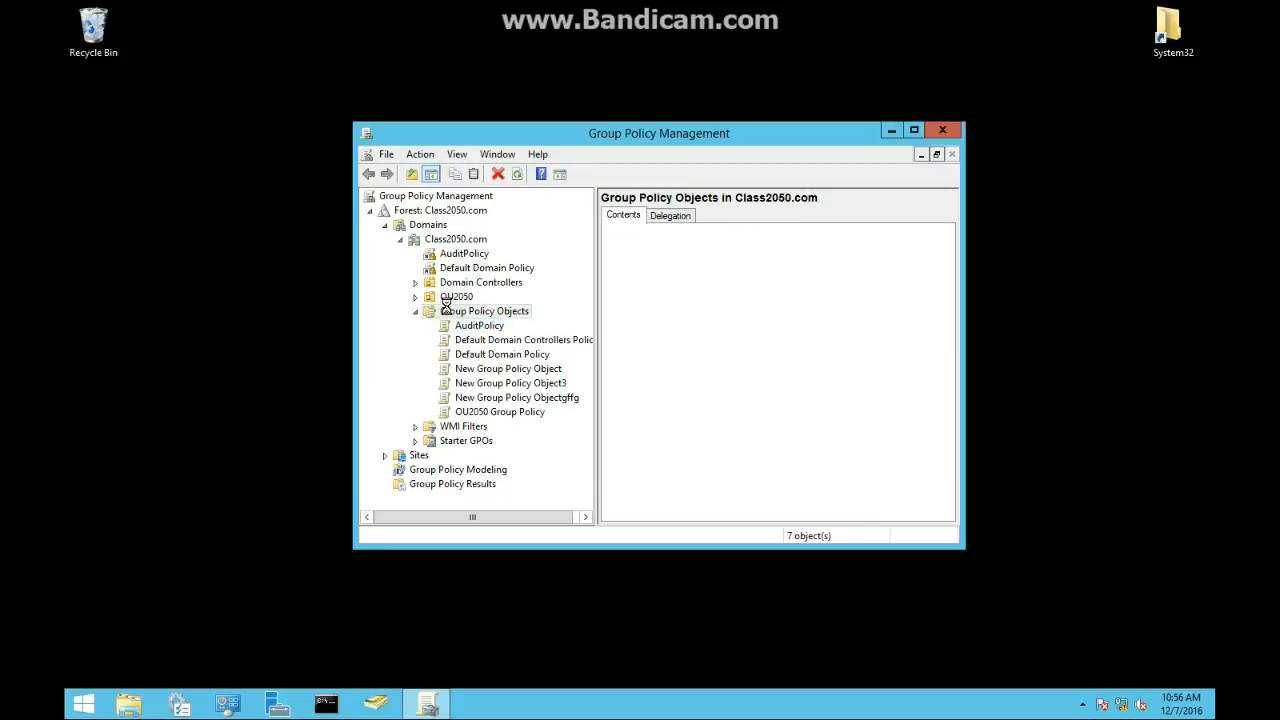
Step: Start backing up the Default Domain Policy GPO, browsing to the C:\GPOBACKUP folder as the backup location
{"action": "left_click", "coordinate": [462, 326]}
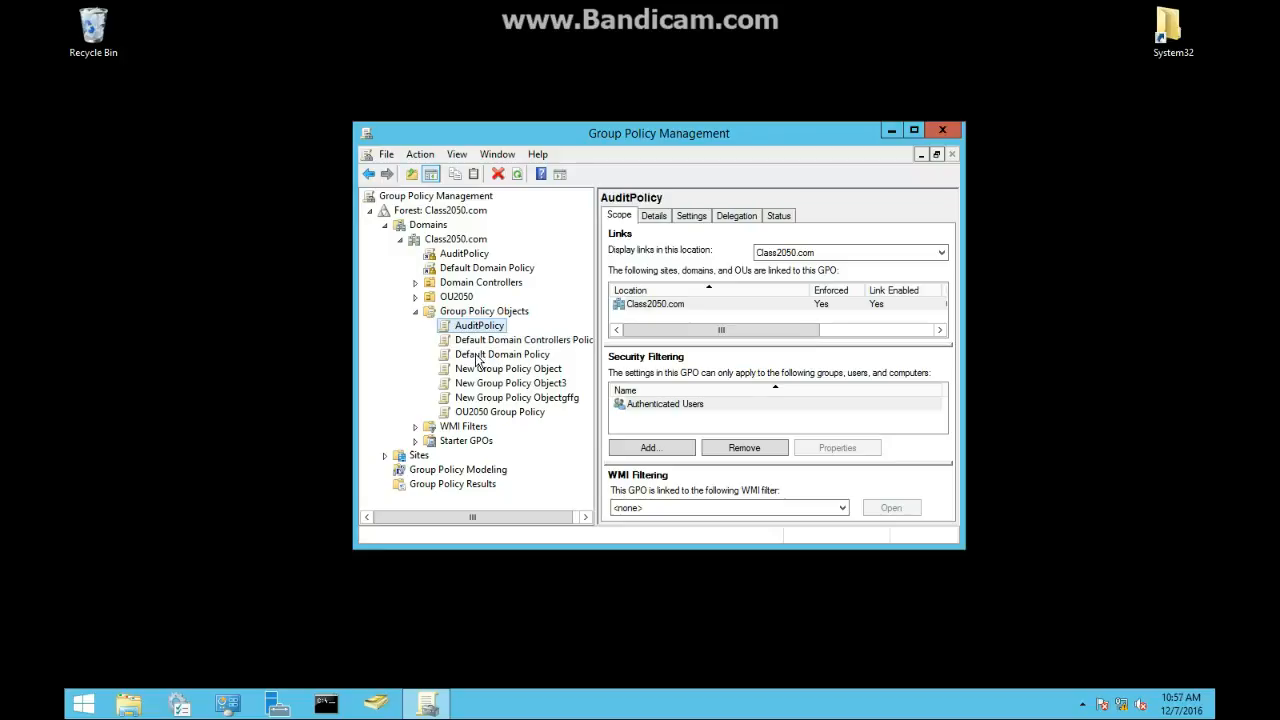
{"action": "left_click", "coordinate": [480, 356]}
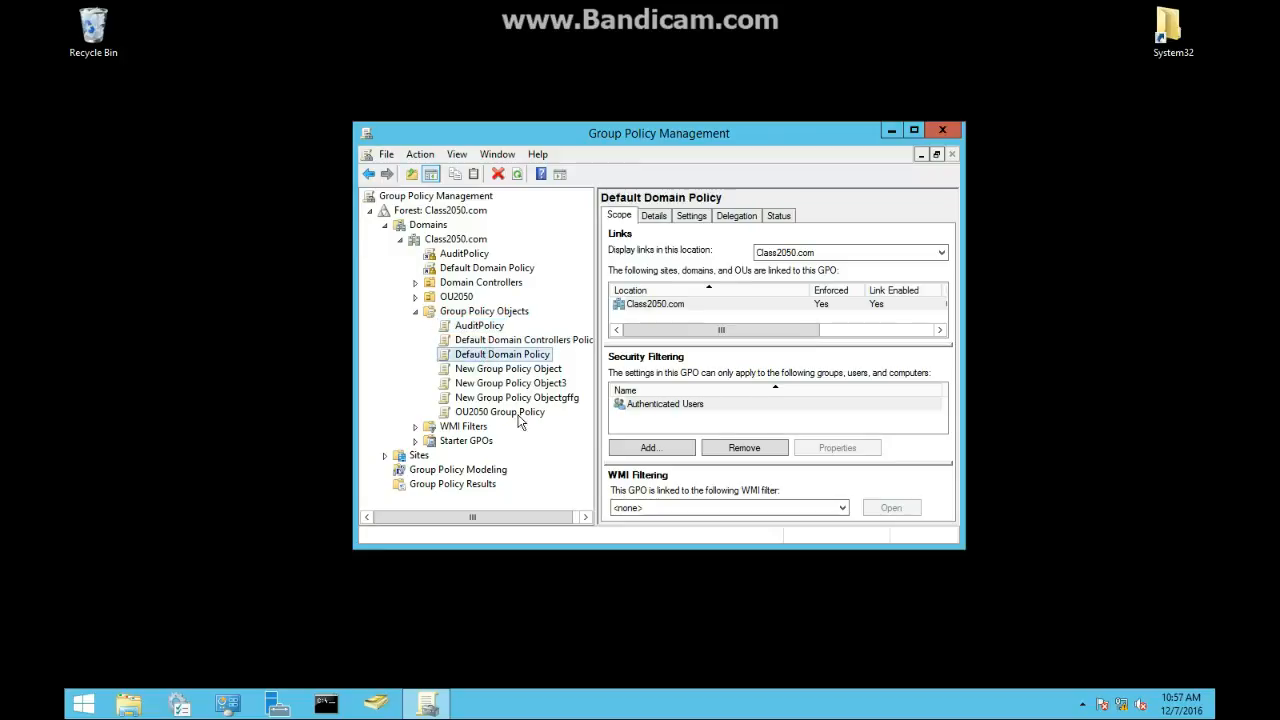
{"action": "right_click", "coordinate": [513, 359]}
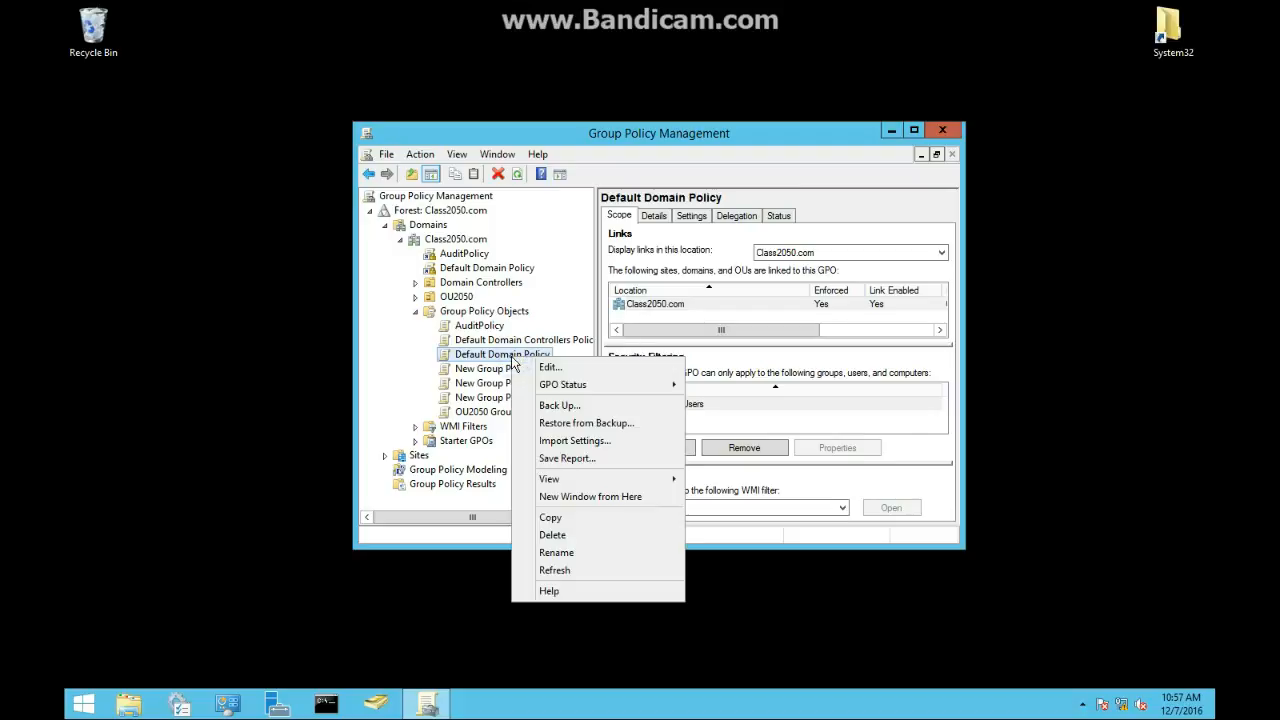
{"action": "left_click", "coordinate": [565, 408]}
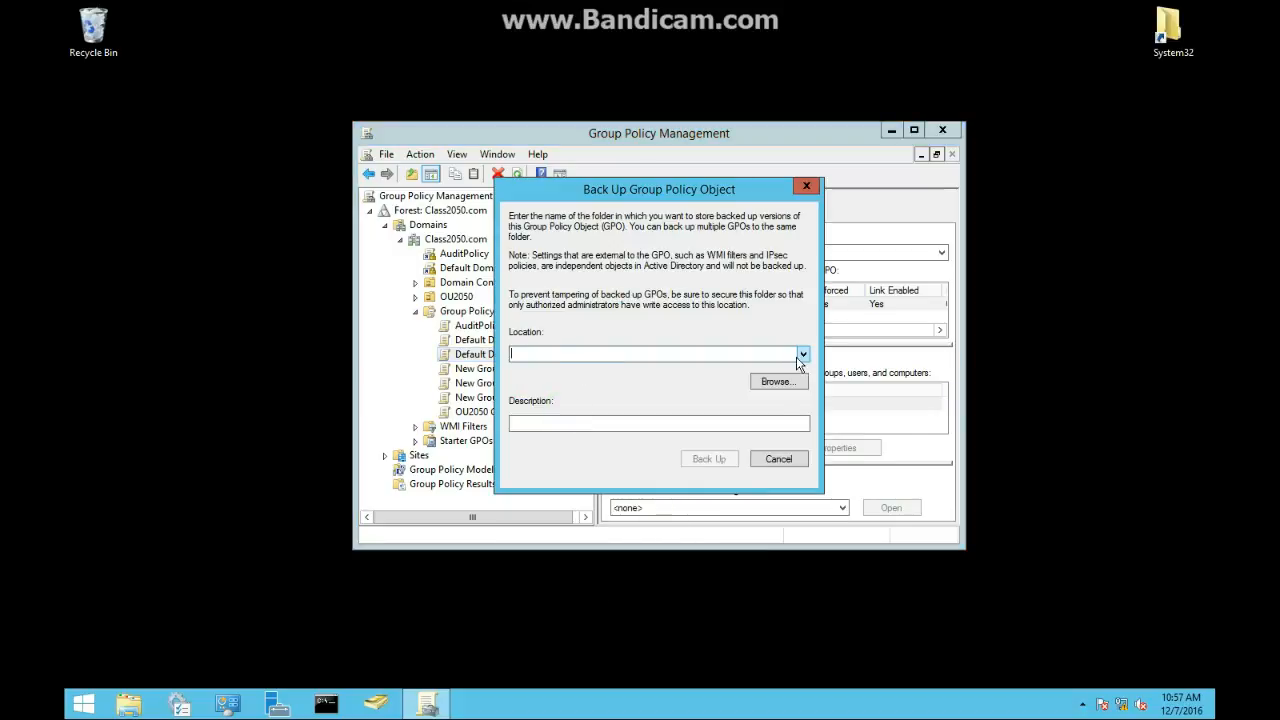
{"action": "left_click", "coordinate": [772, 383]}
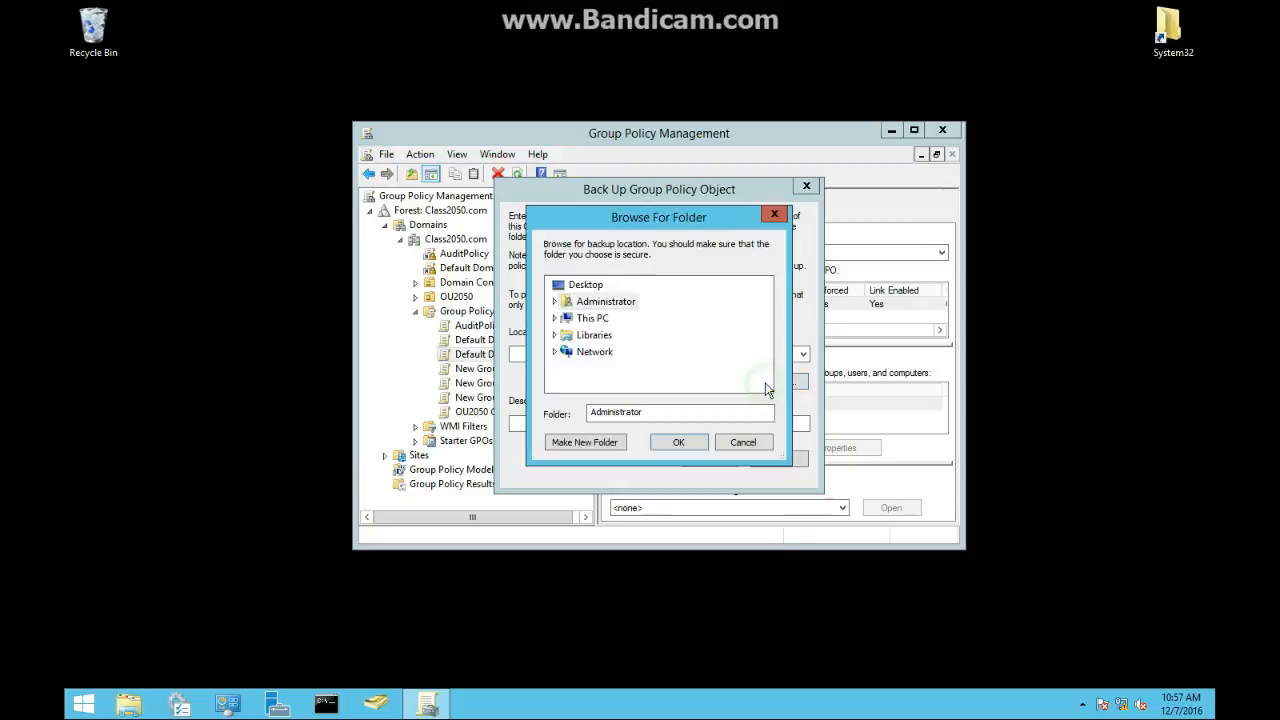
{"action": "left_click", "coordinate": [556, 319]}
{"action": "scroll", "coordinate": [600, 360], "scroll_direction": "down", "scroll_amount": 2}
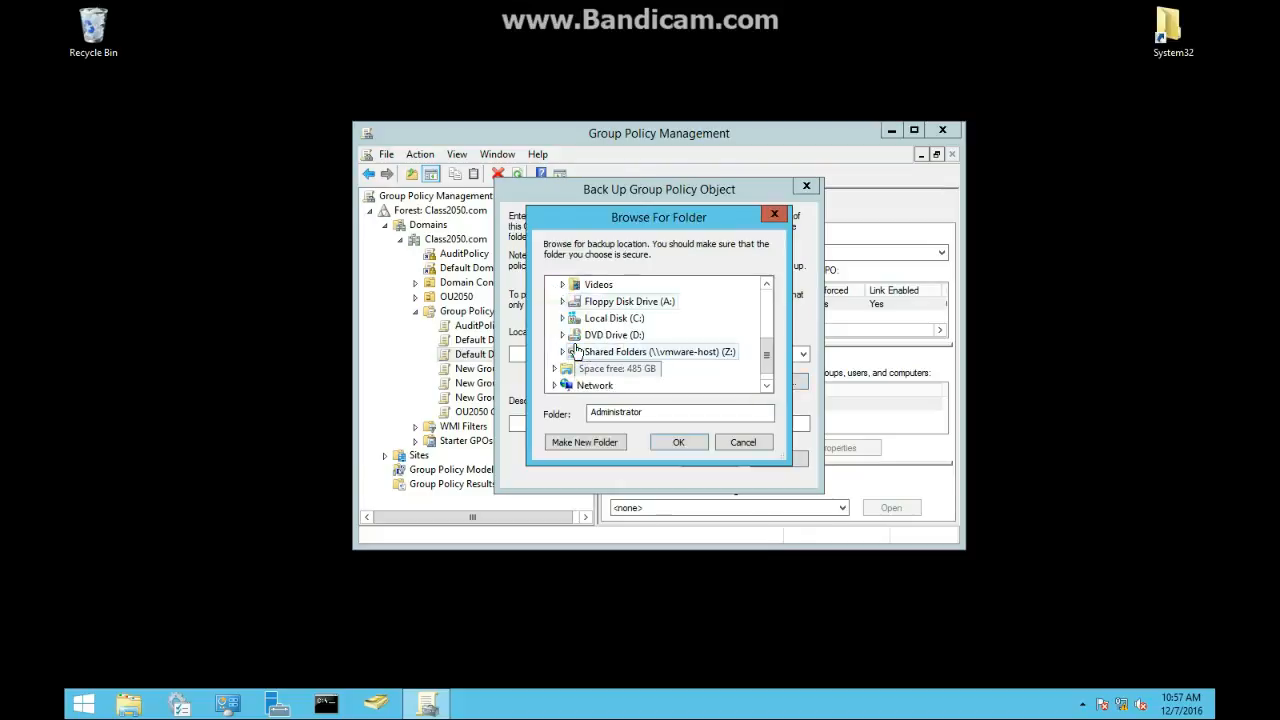
{"action": "left_click", "coordinate": [568, 319]}
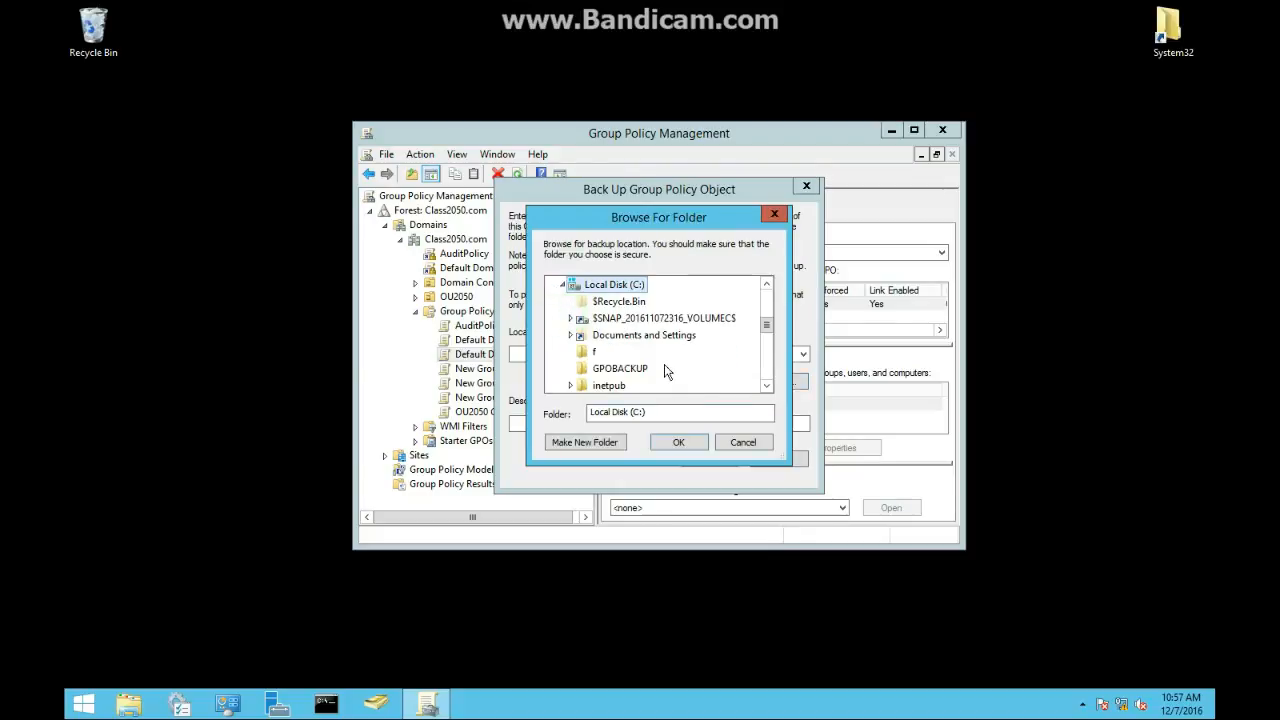
{"action": "scroll", "coordinate": [660, 369], "scroll_direction": "down", "scroll_amount": 1}
{"action": "left_click", "coordinate": [615, 318]}
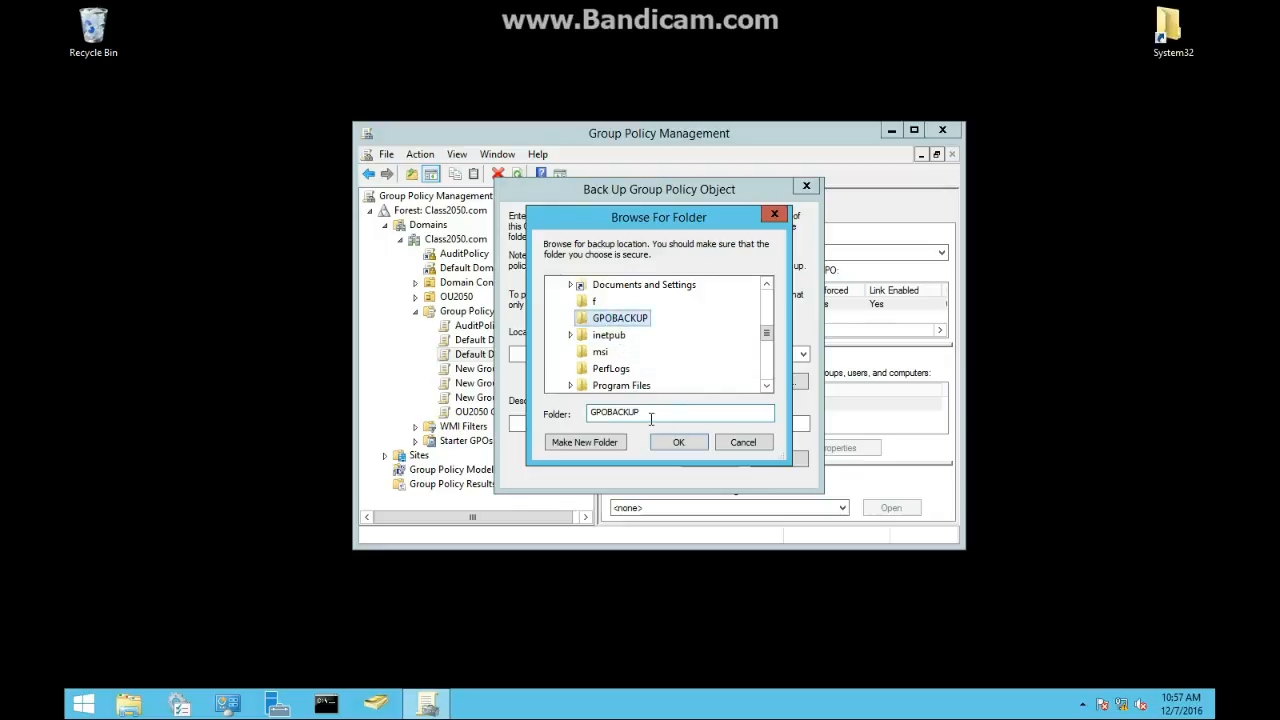
{"action": "left_click", "coordinate": [675, 442]}
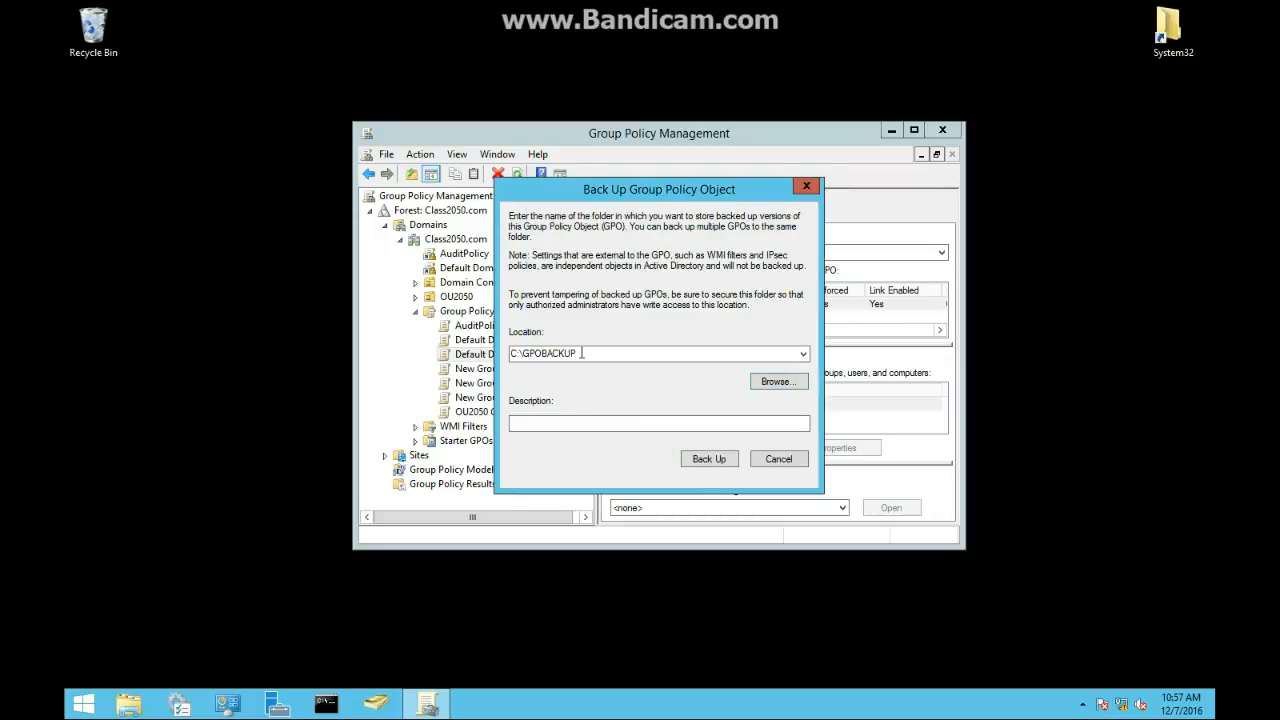
Step: Run the backup of the GPO without a description and close the progress window
{"action": "left_click", "coordinate": [540, 420]}
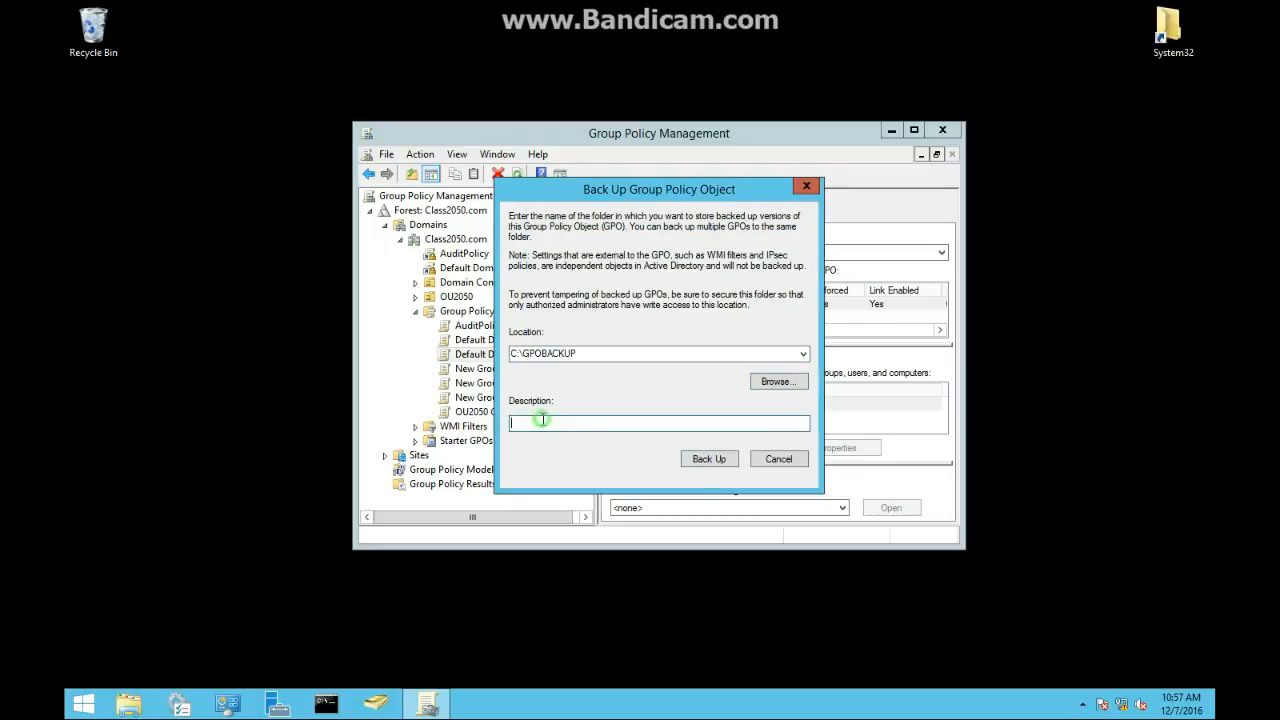
{"action": "left_click", "coordinate": [706, 459]}
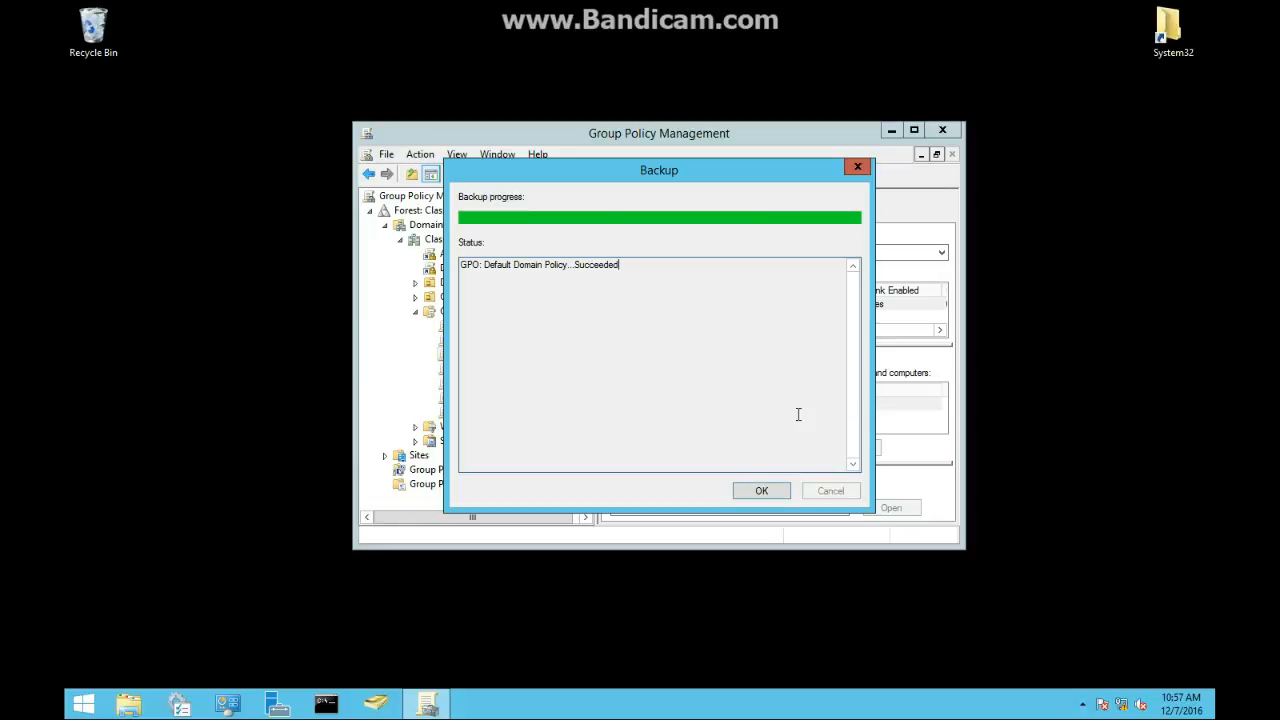
{"action": "left_click", "coordinate": [758, 492]}
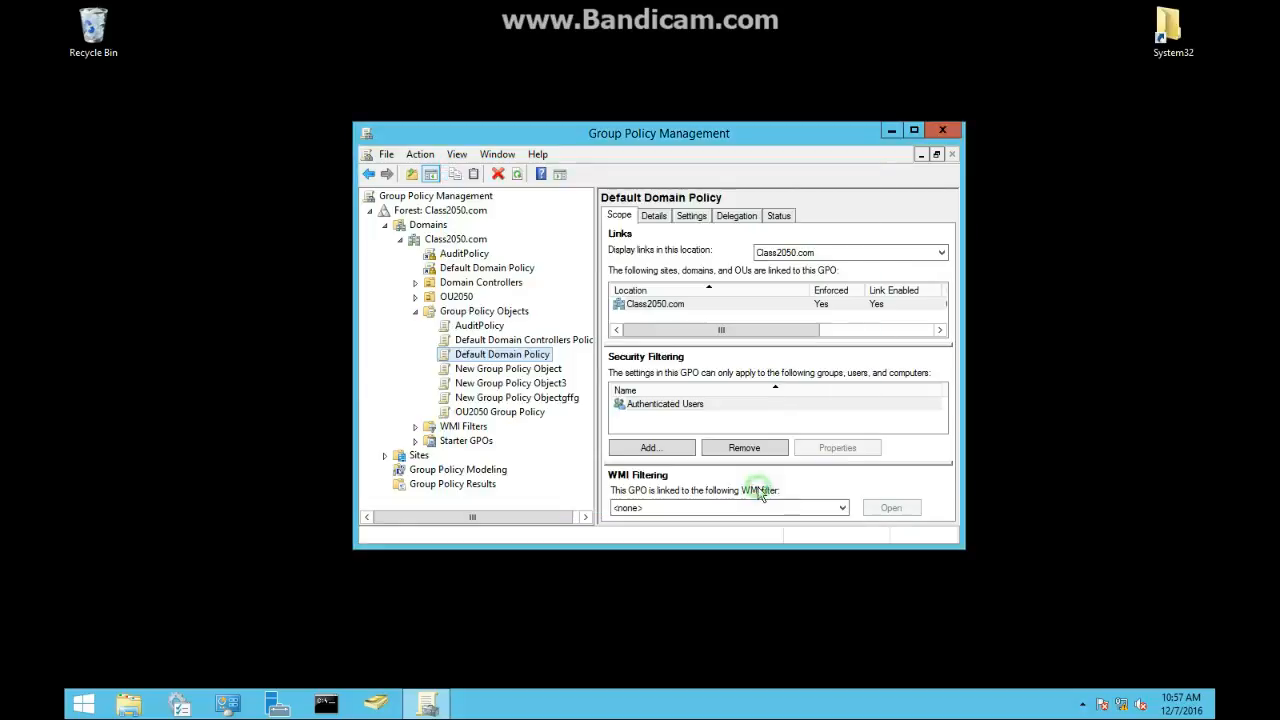
Step: Edit the Default Domain Policy and enable Prevent enabling lock screen camera under Computer Configuration's Control Panel Personalization templates
{"action": "right_click", "coordinate": [540, 356]}
{"action": "left_click", "coordinate": [577, 371]}
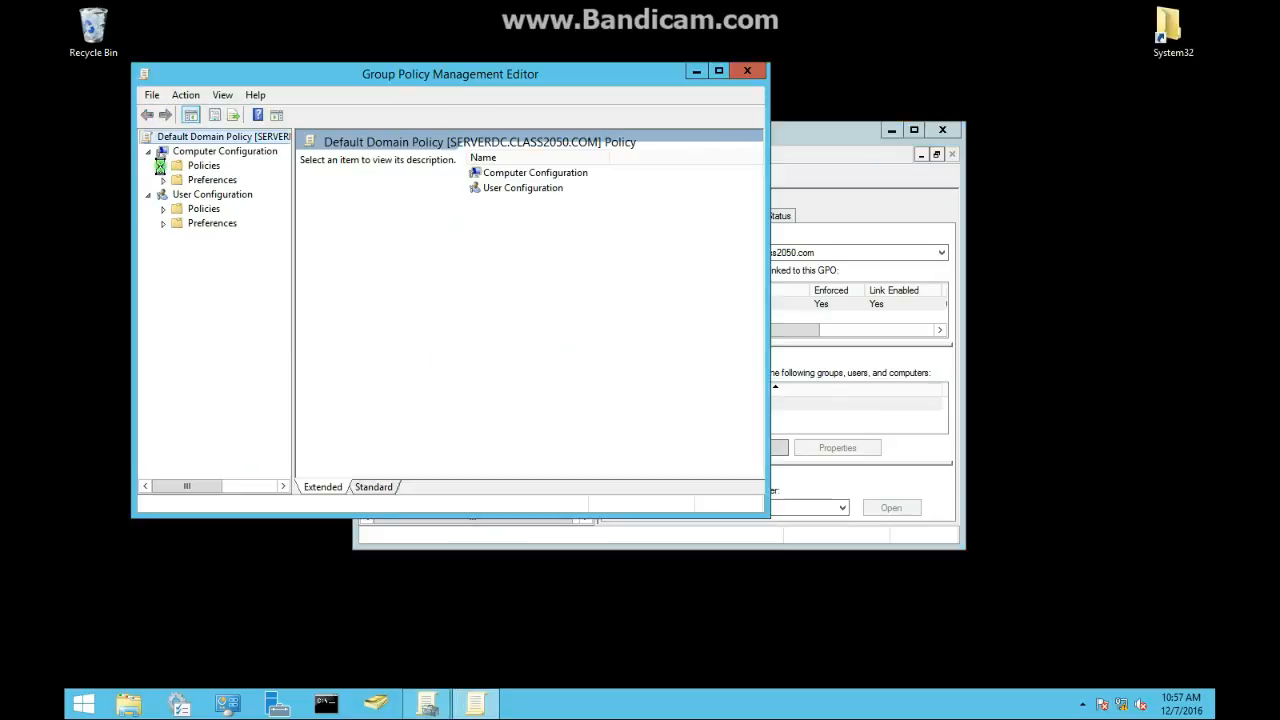
{"action": "left_click", "coordinate": [163, 166]}
{"action": "left_click", "coordinate": [179, 181]}
{"action": "left_click", "coordinate": [228, 194]}
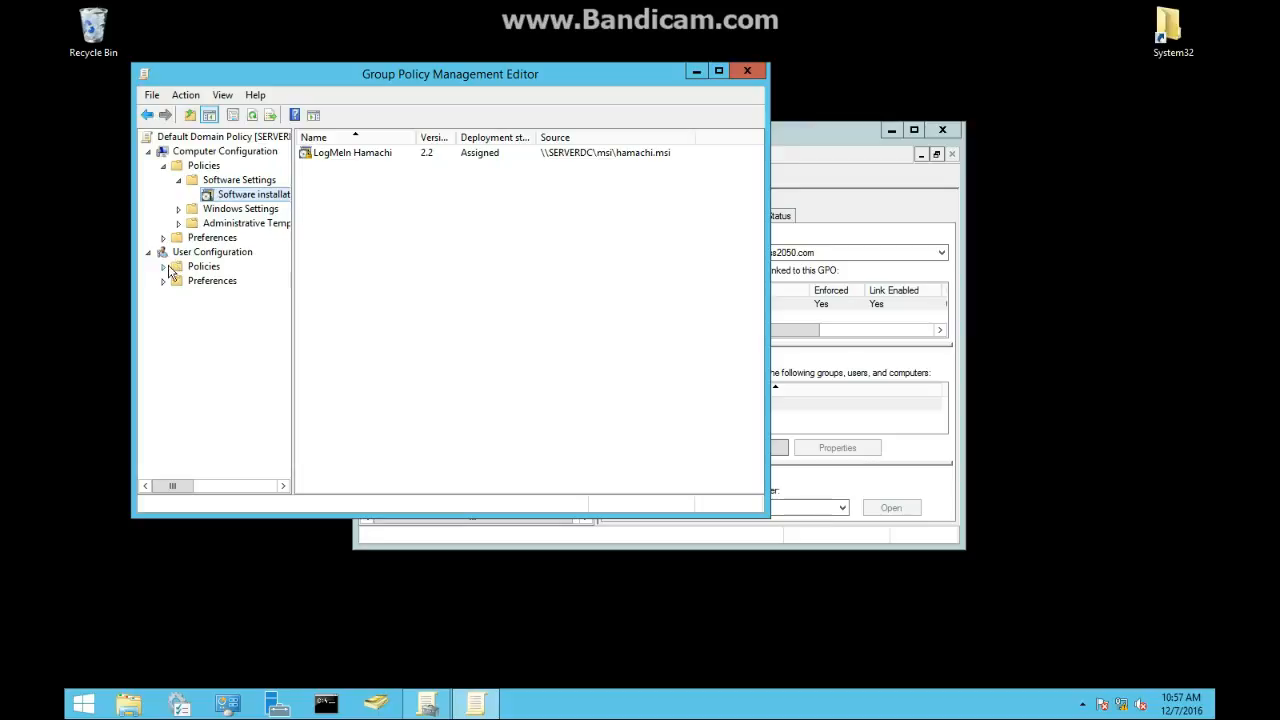
{"action": "left_click", "coordinate": [179, 224]}
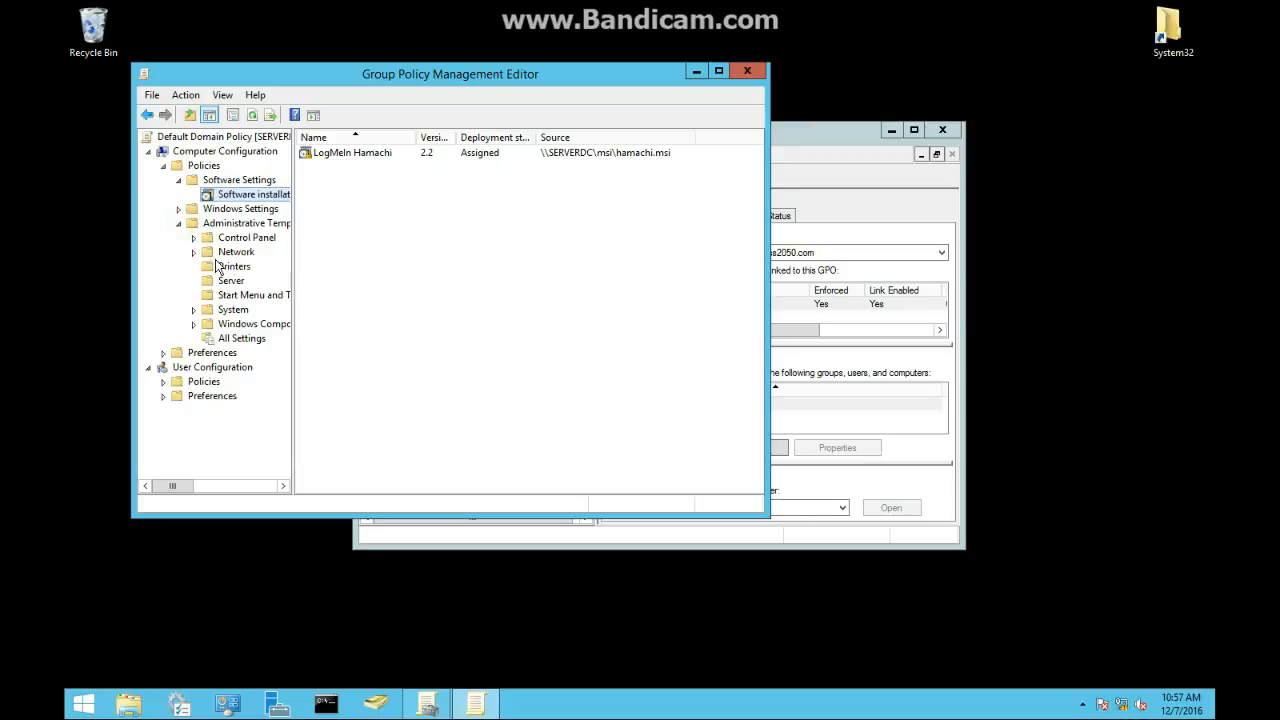
{"action": "left_click", "coordinate": [193, 238]}
{"action": "left_click", "coordinate": [222, 252]}
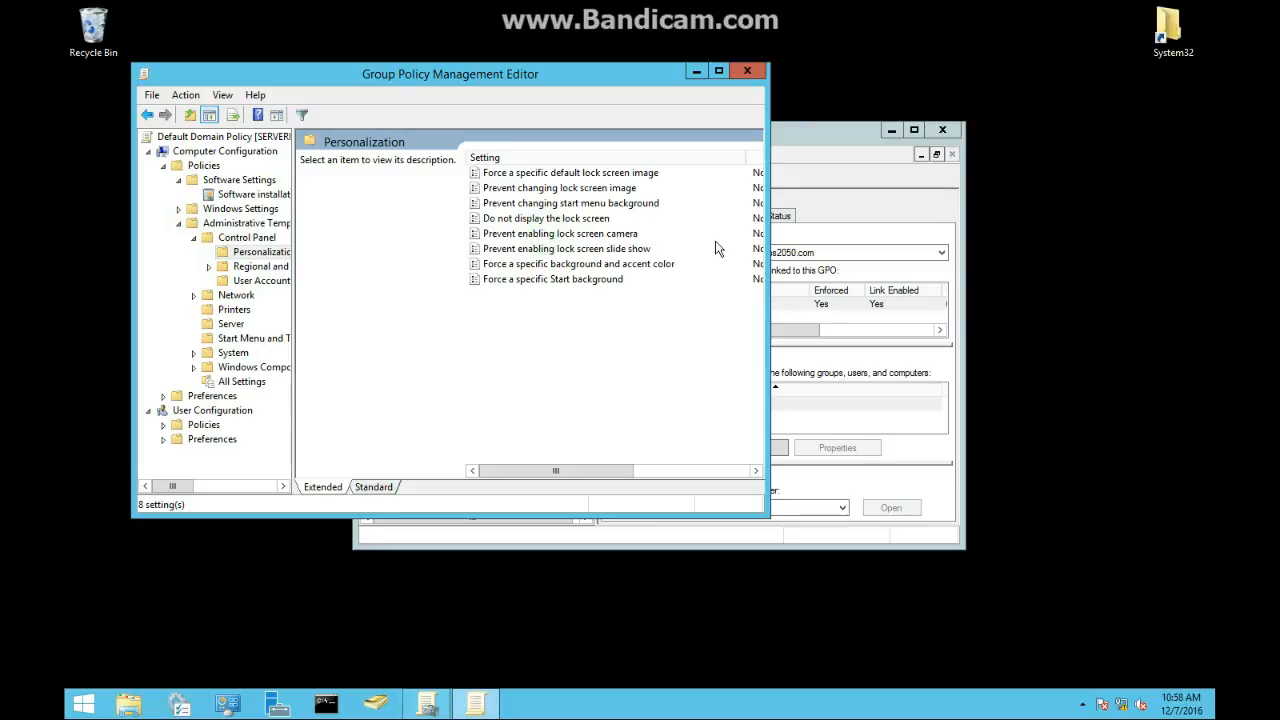
{"action": "double_click", "coordinate": [754, 236]}
{"action": "left_click", "coordinate": [145, 143]}
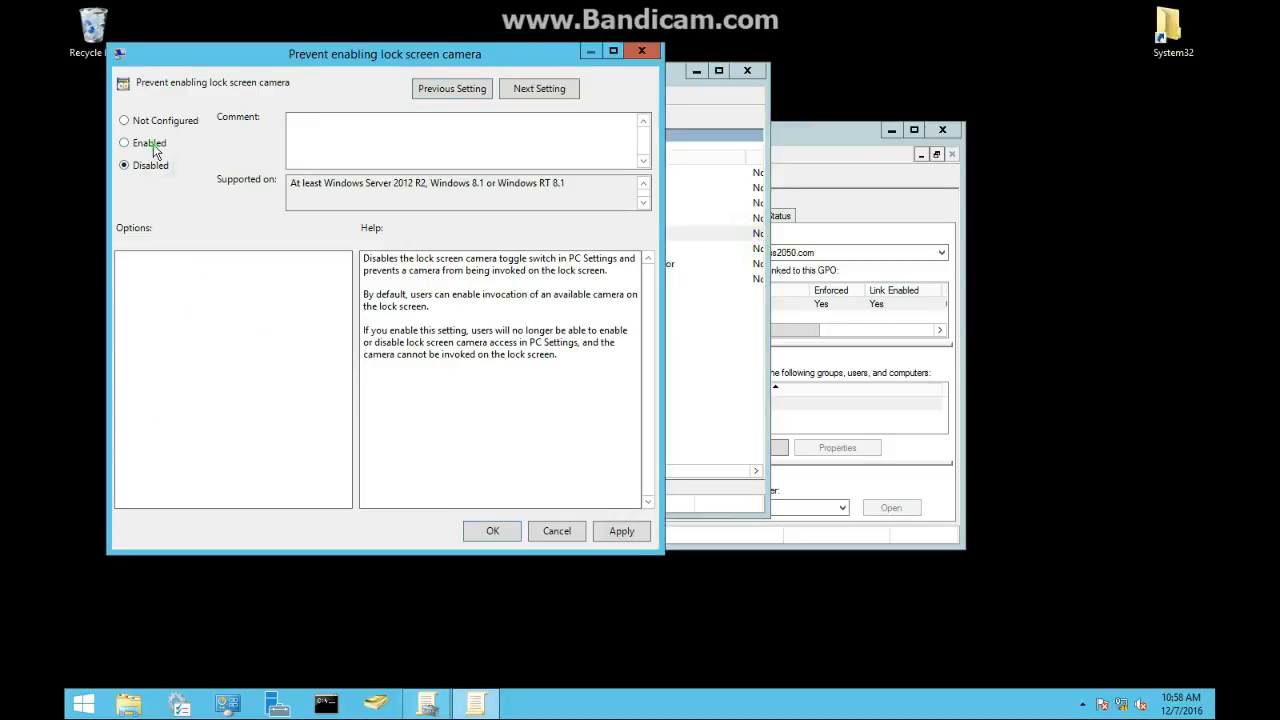
{"action": "left_click", "coordinate": [493, 531]}
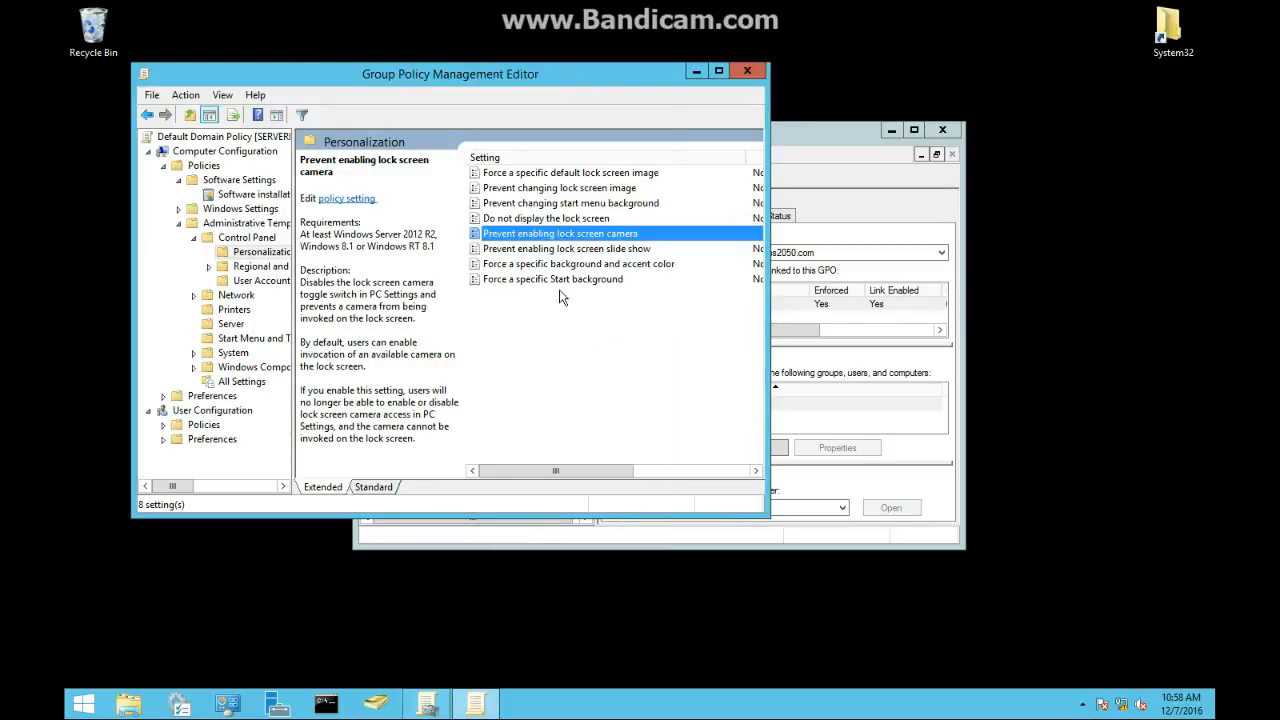
Step: Examine the Default Domain Policy's Settings and Details tabs in the management console
{"action": "left_click_drag", "start_coordinate": [830, 130], "coordinate": [996, 137]}
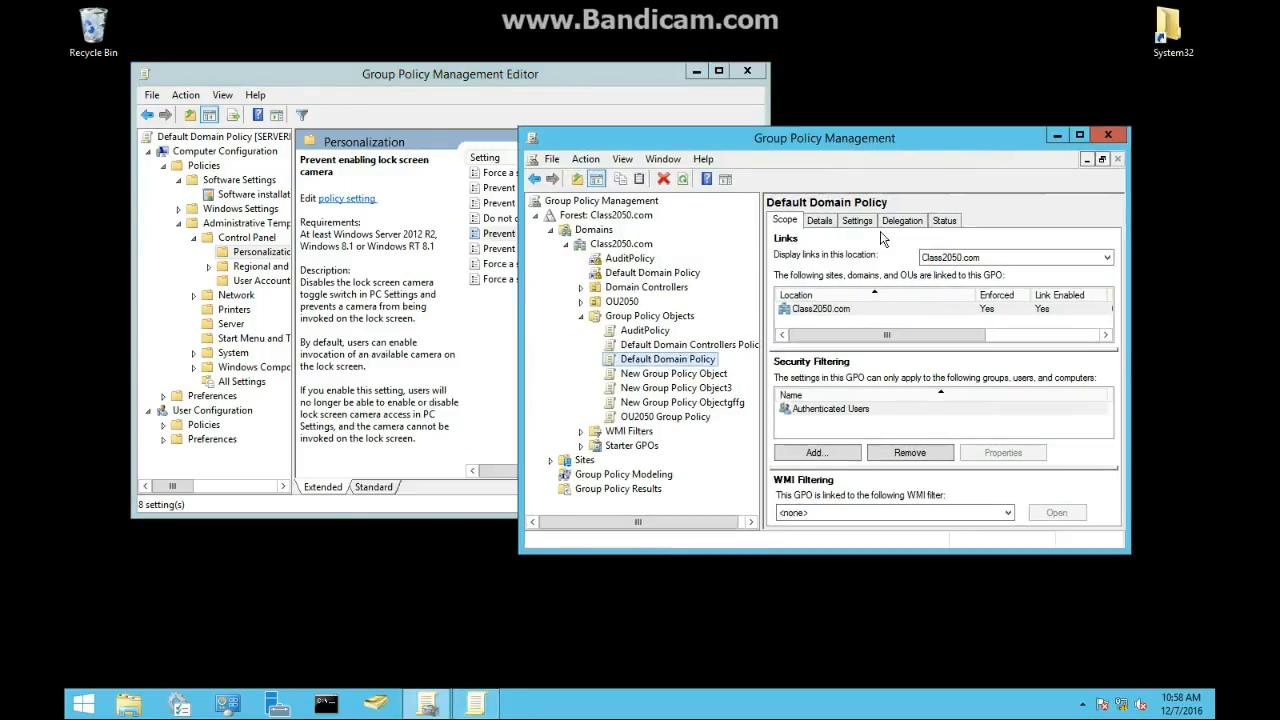
{"action": "left_click", "coordinate": [888, 220]}
{"action": "left_click", "coordinate": [858, 221]}
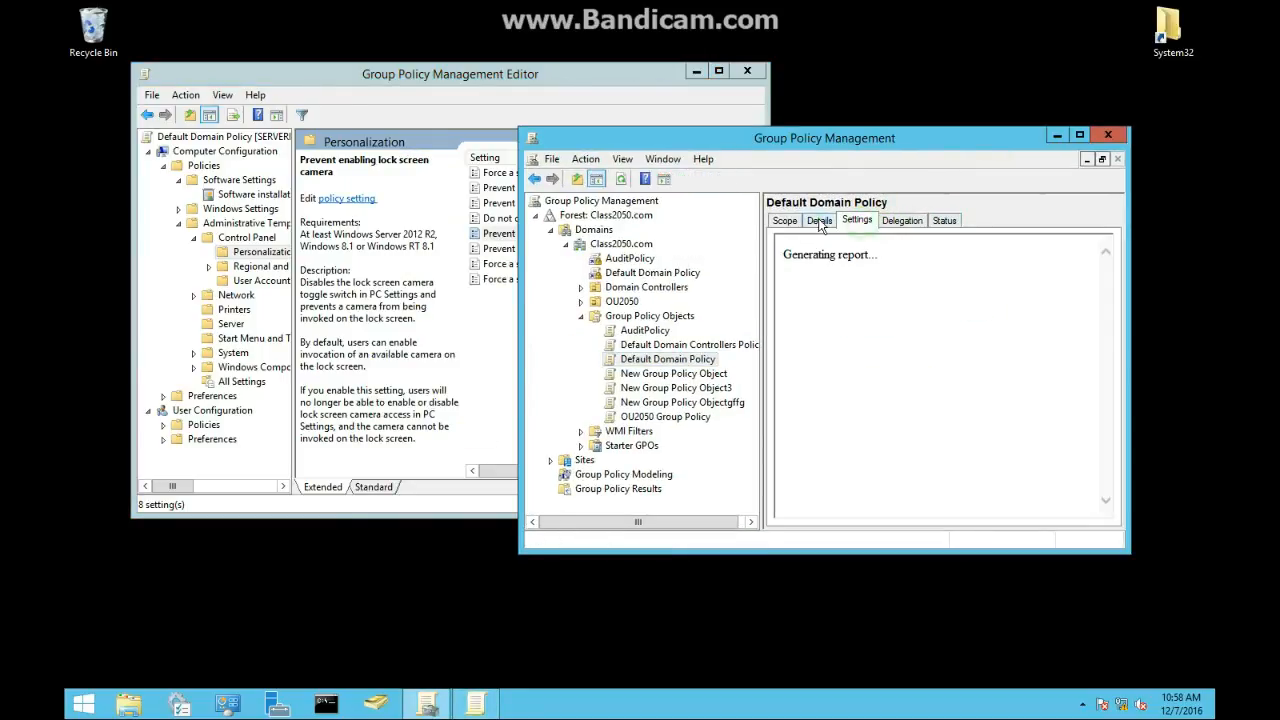
{"action": "left_click", "coordinate": [819, 220]}
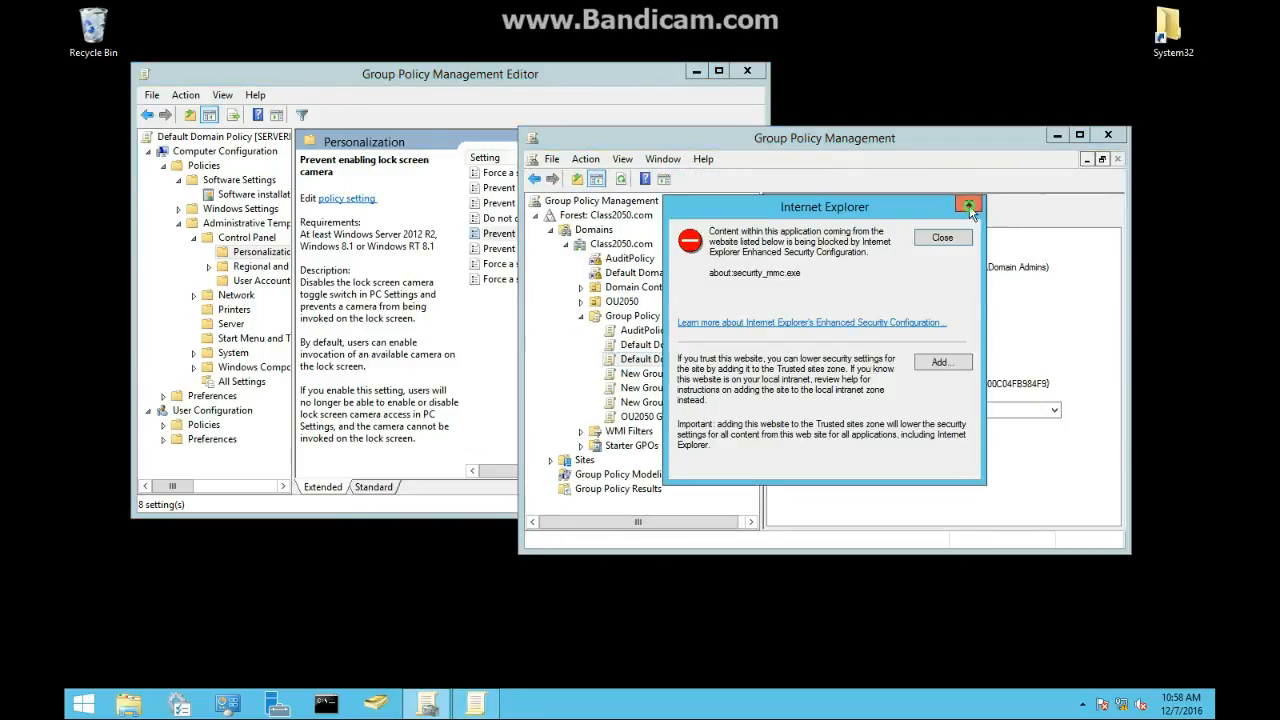
{"action": "left_click", "coordinate": [969, 206]}
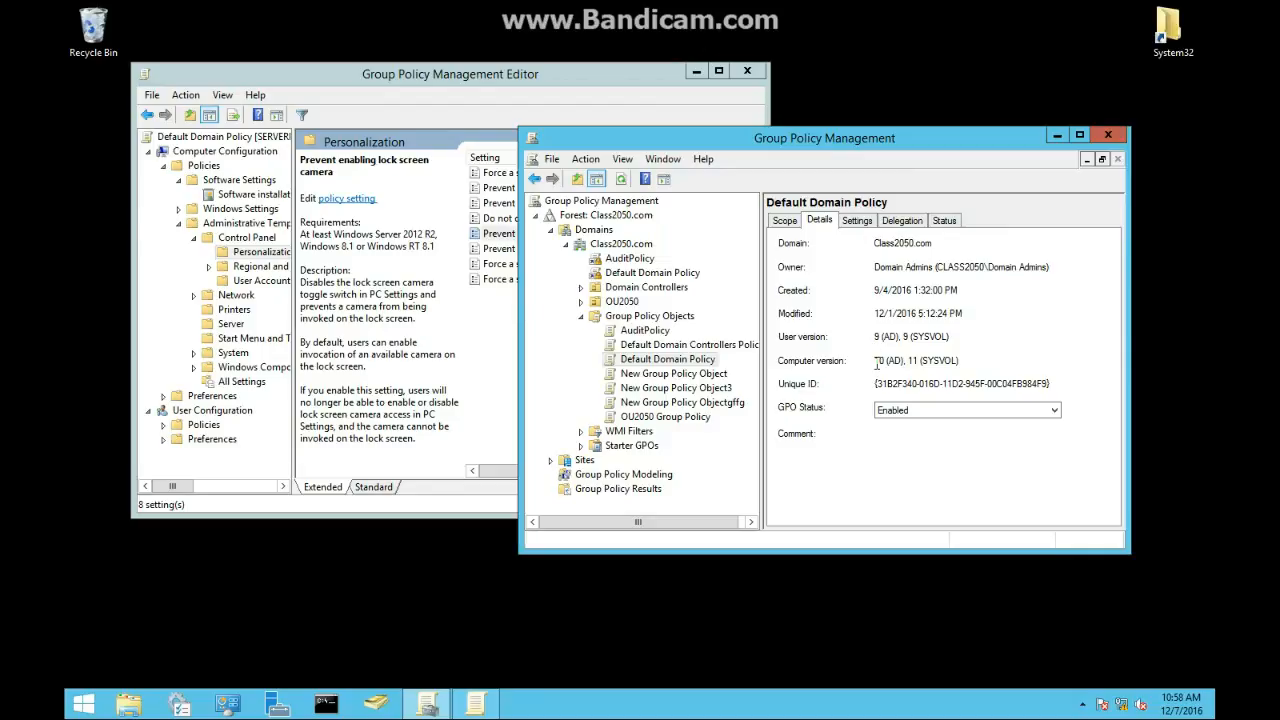
{"action": "left_click_drag", "start_coordinate": [876, 362], "coordinate": [995, 358]}
Step: Enable the Force a specific background and accent color setting in the Personalization templates and apply it
{"action": "left_click", "coordinate": [466, 278]}
{"action": "left_click", "coordinate": [488, 249]}
{"action": "double_click", "coordinate": [520, 264]}
{"action": "left_click", "coordinate": [830, 310]}
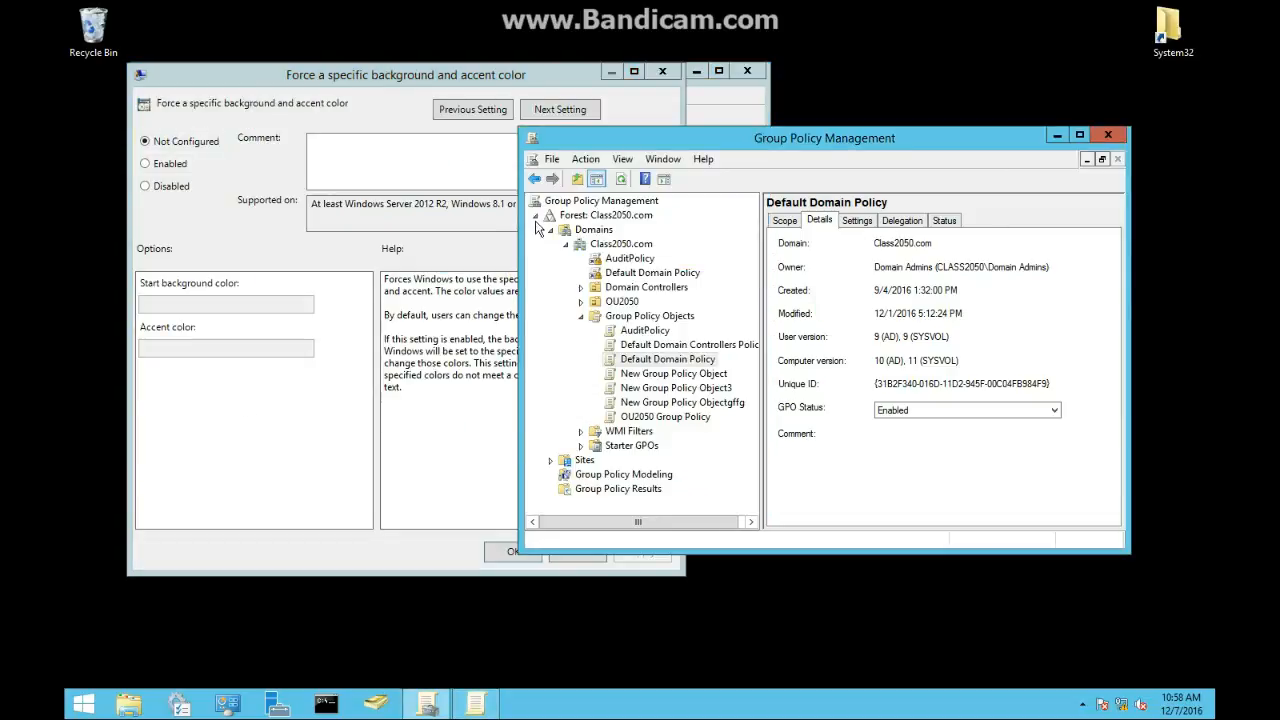
{"action": "left_click", "coordinate": [495, 209]}
{"action": "left_click", "coordinate": [168, 163]}
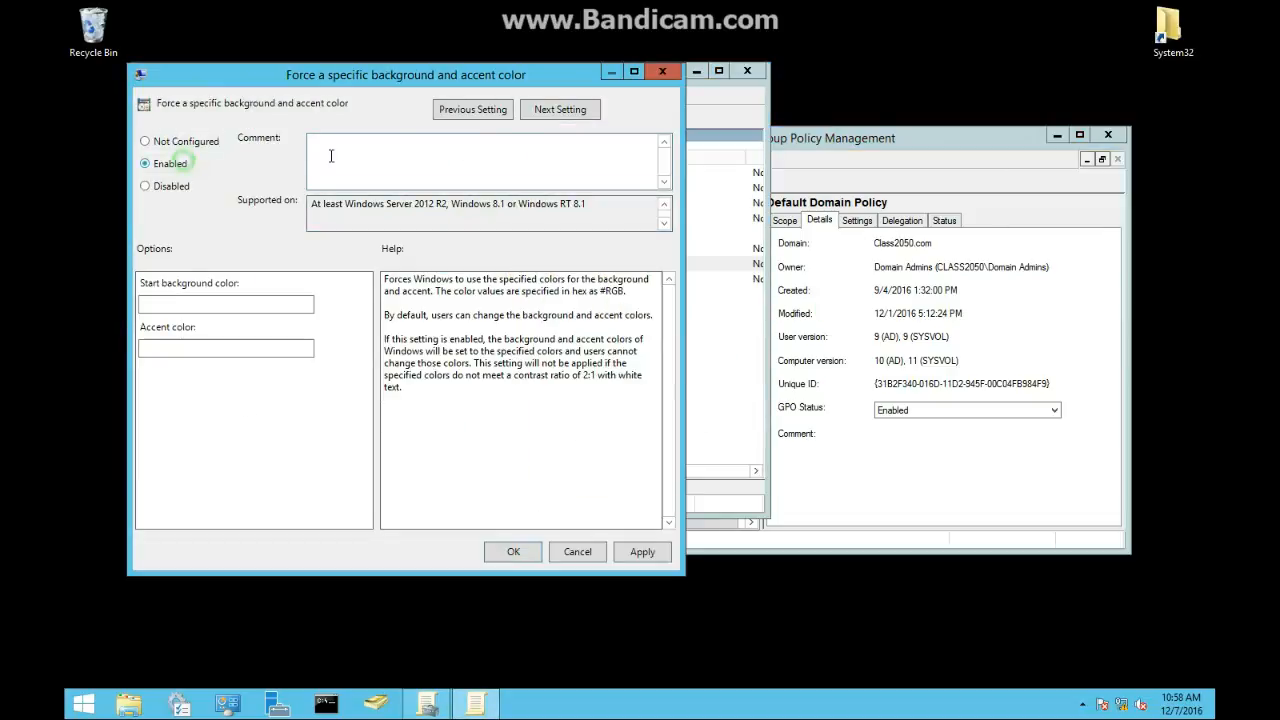
{"action": "left_click", "coordinate": [640, 552]}
{"action": "left_click", "coordinate": [531, 360]}
{"action": "left_click", "coordinate": [519, 551]}
{"action": "left_click", "coordinate": [550, 361]}
{"action": "left_click", "coordinate": [569, 554]}
{"action": "left_click", "coordinate": [820, 470]}
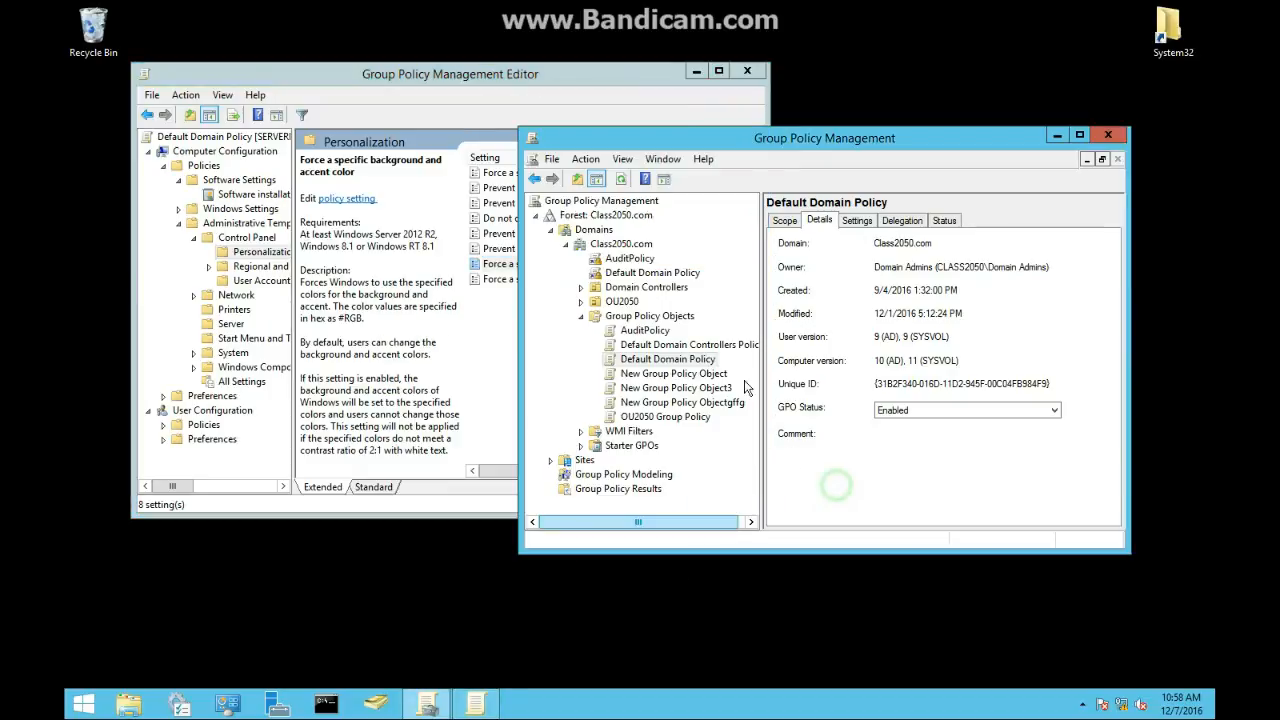
Step: Refresh the console and restore the Default Domain Policy from its backup in C:\GPOBACKUP using the restore wizard
{"action": "left_click", "coordinate": [626, 184]}
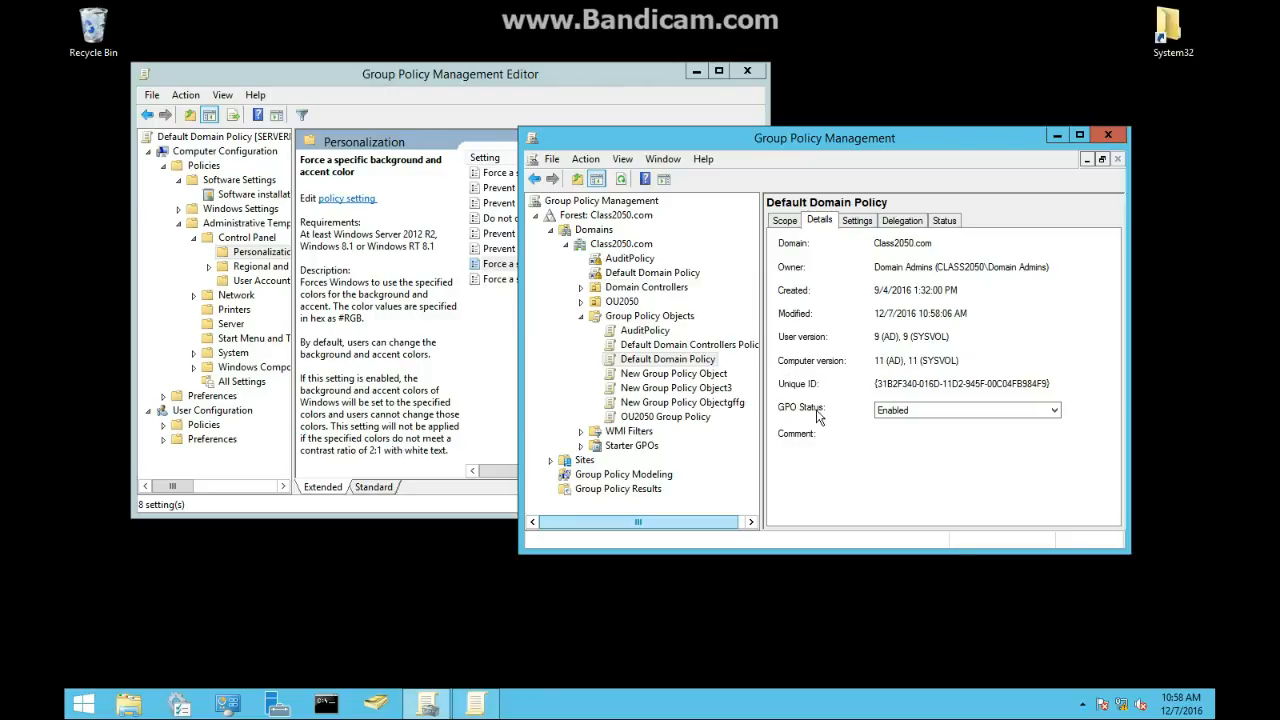
{"action": "double_click", "coordinate": [877, 361]}
{"action": "right_click", "coordinate": [661, 363]}
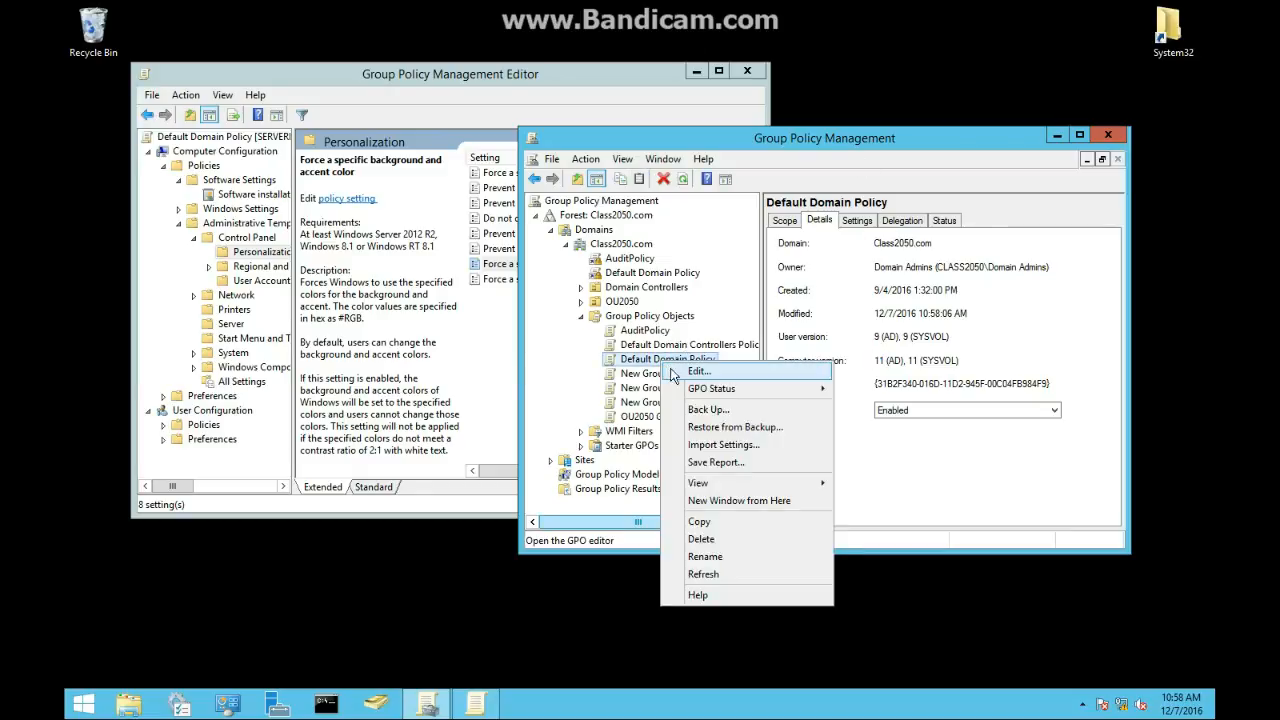
{"action": "left_click", "coordinate": [729, 432]}
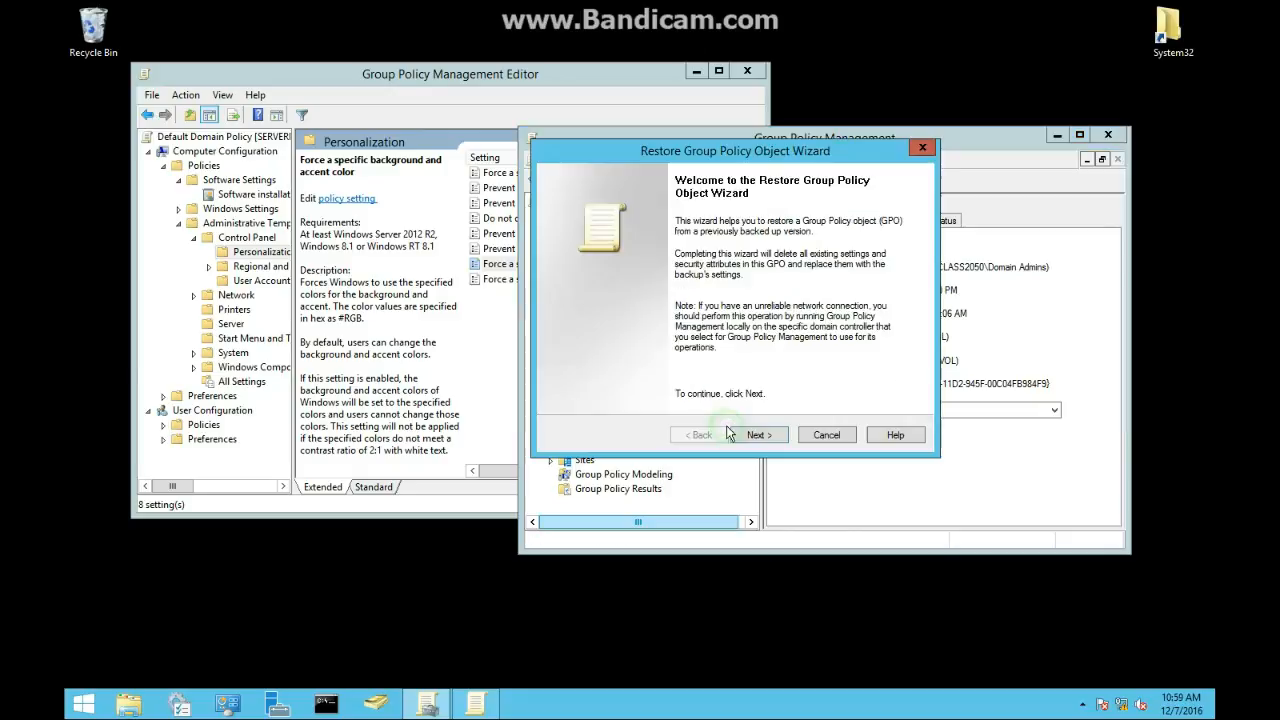
{"action": "left_click", "coordinate": [765, 435]}
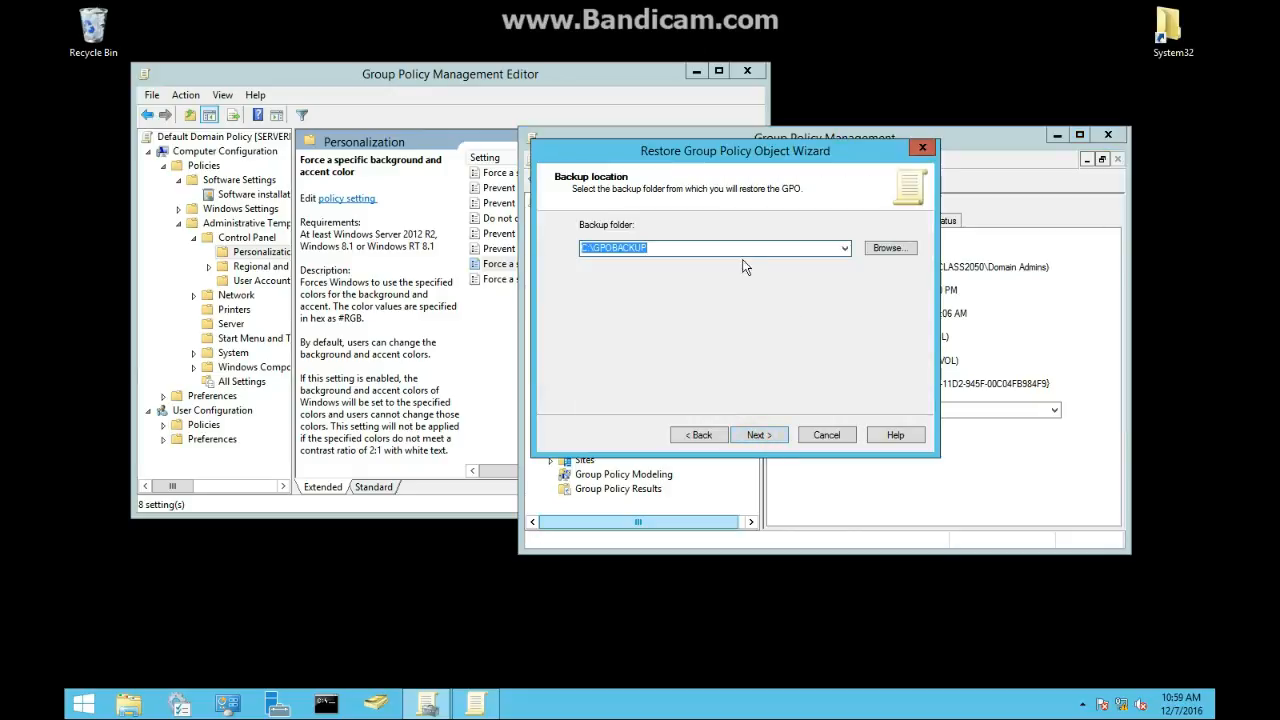
{"action": "left_click", "coordinate": [774, 439]}
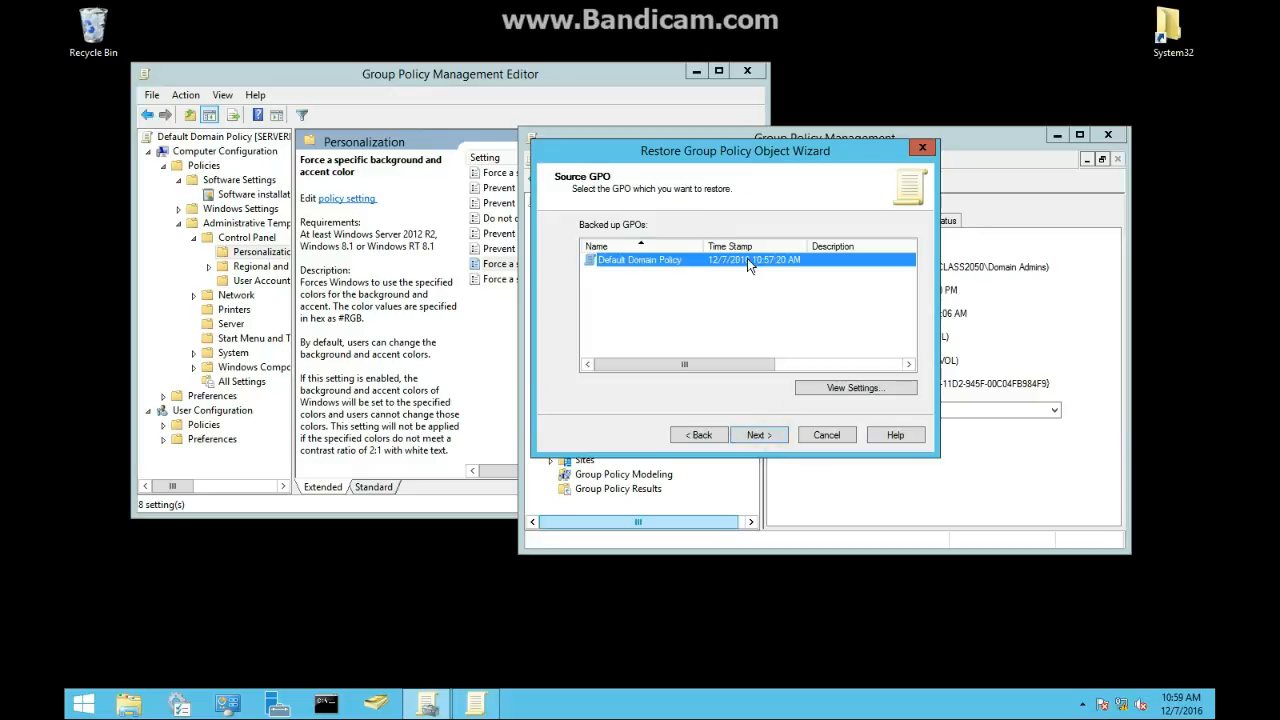
{"action": "left_click", "coordinate": [760, 437]}
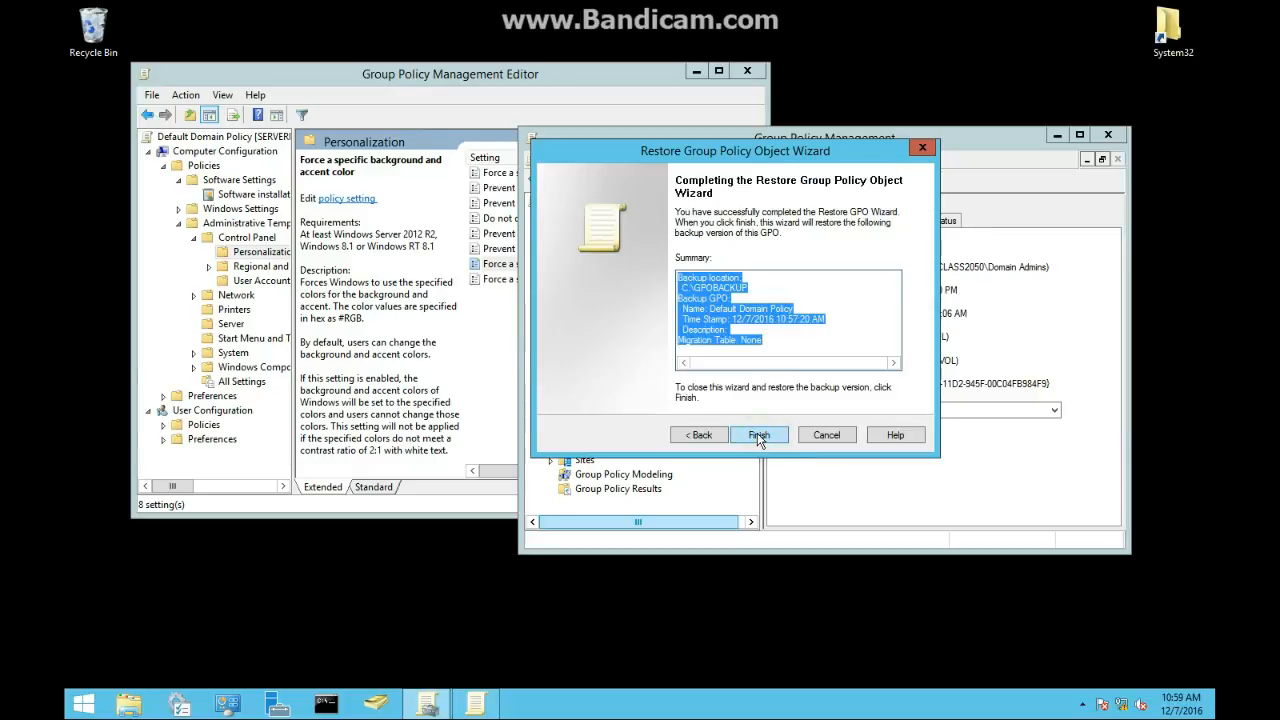
{"action": "left_click", "coordinate": [759, 436]}
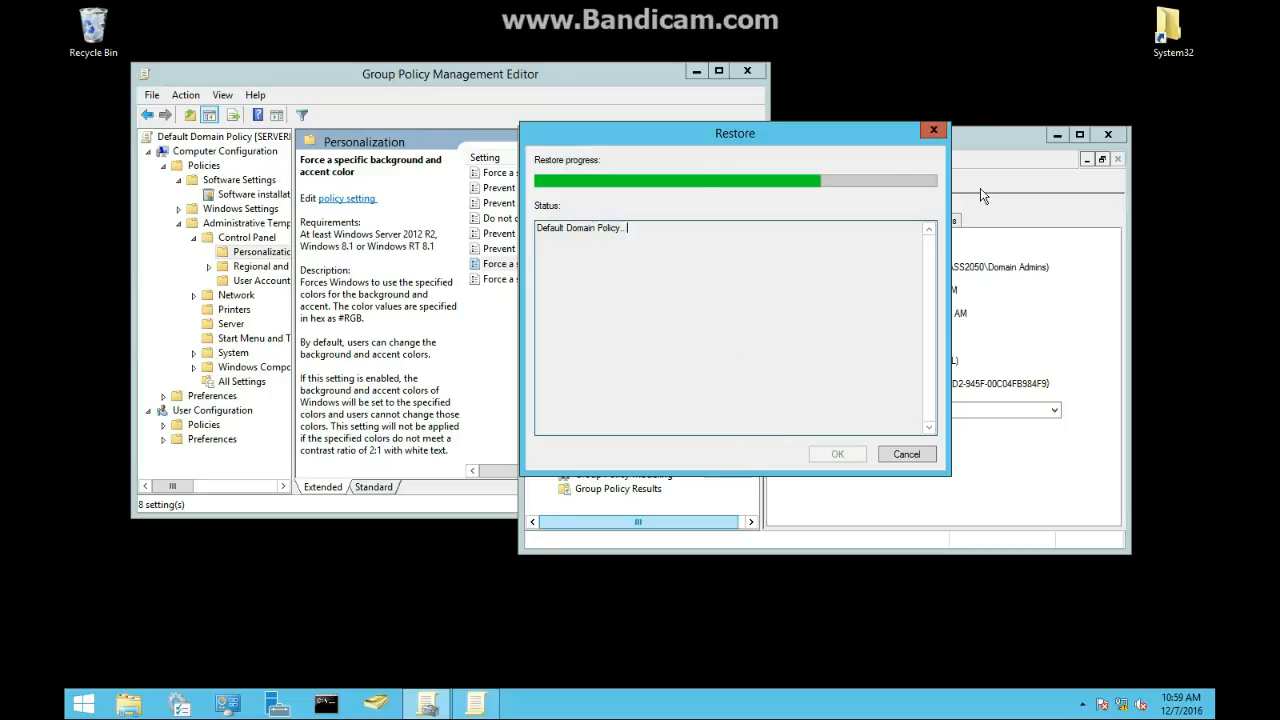
{"action": "left_click_drag", "start_coordinate": [843, 143], "coordinate": [599, 157]}
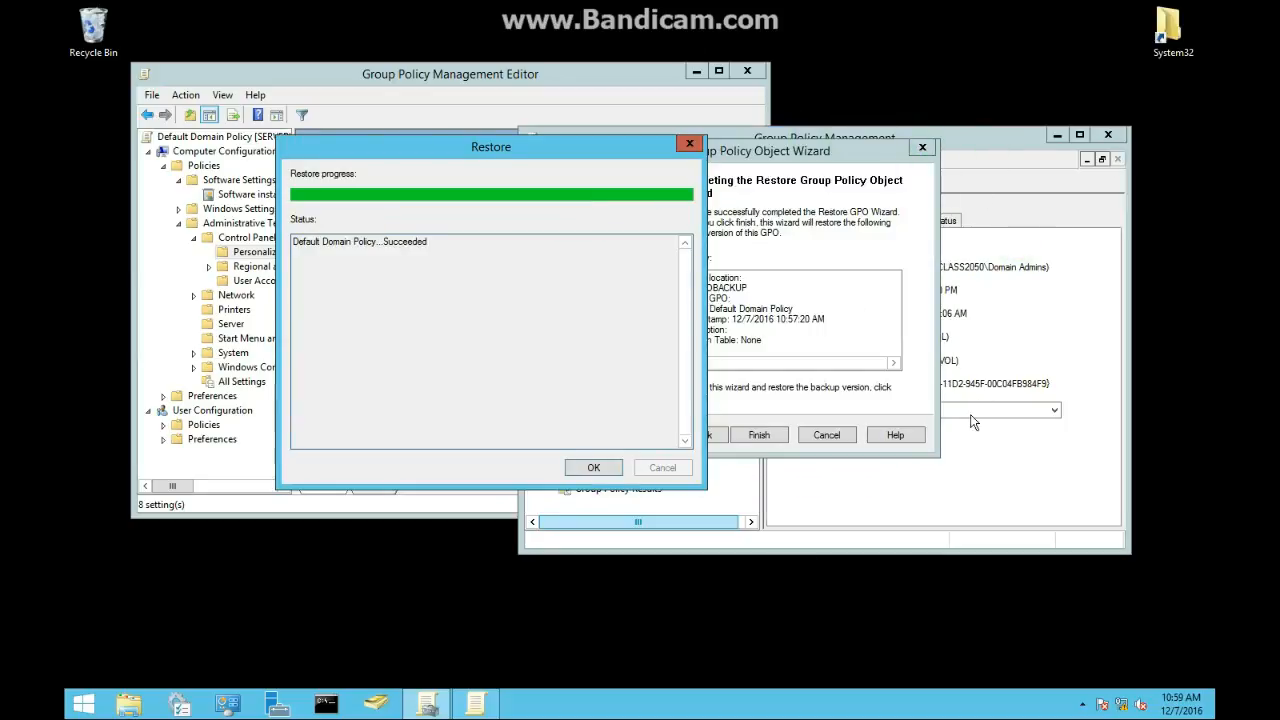
{"action": "left_click", "coordinate": [593, 467]}
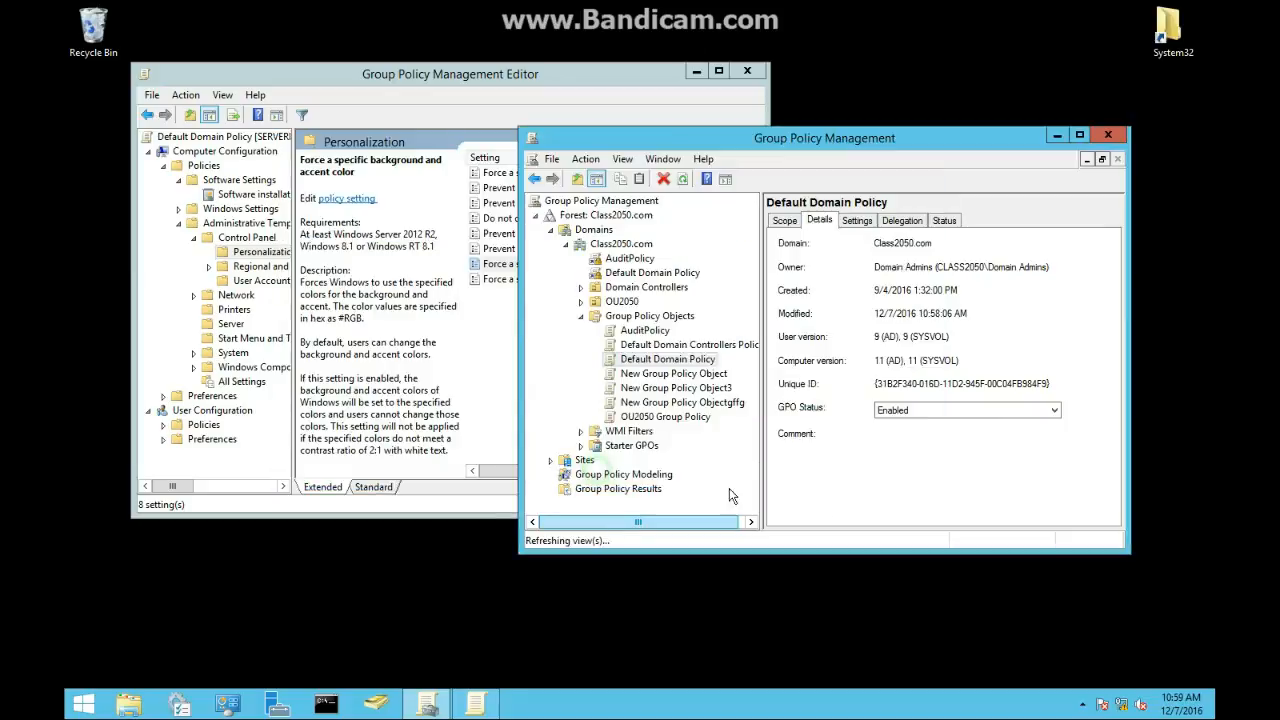
{"action": "left_click_drag", "start_coordinate": [876, 337], "coordinate": [900, 340]}
{"action": "left_click", "coordinate": [888, 340]}
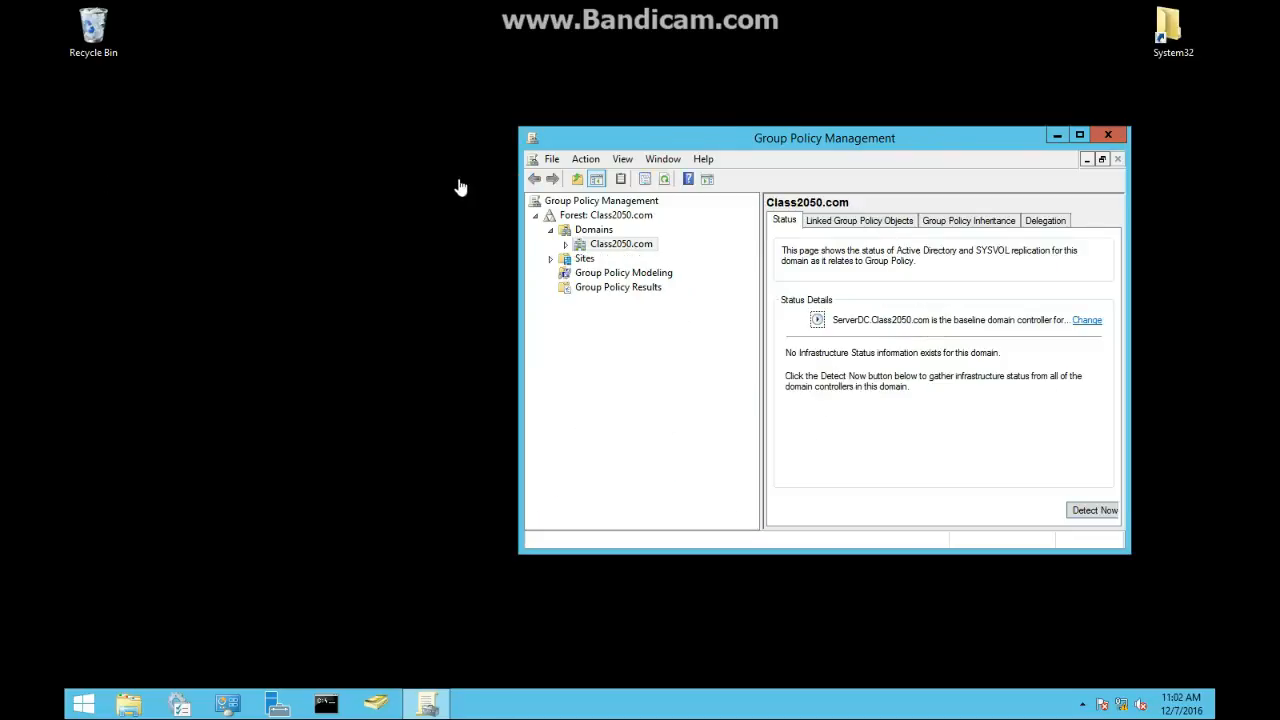
Step: Expand the domain's Group Policy Objects container and open the C:\GPOBACKUP folder in File Explorer
{"action": "left_click", "coordinate": [565, 246]}
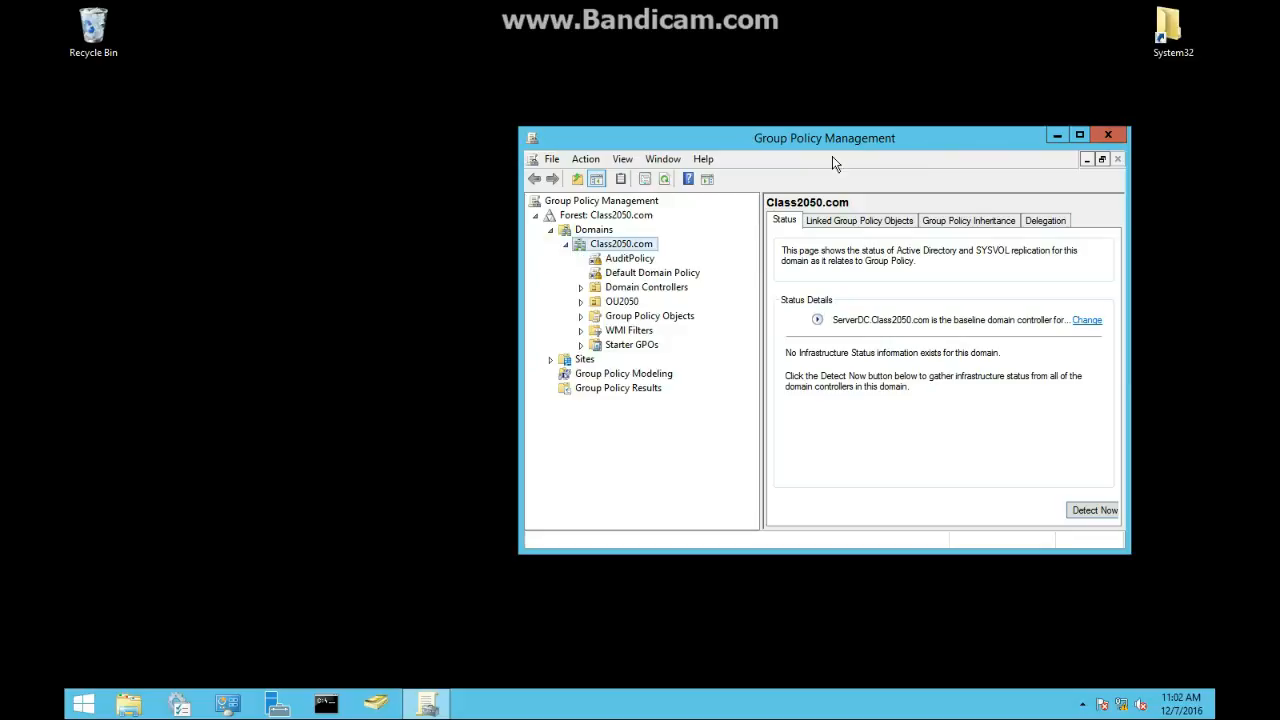
{"action": "left_click", "coordinate": [579, 316]}
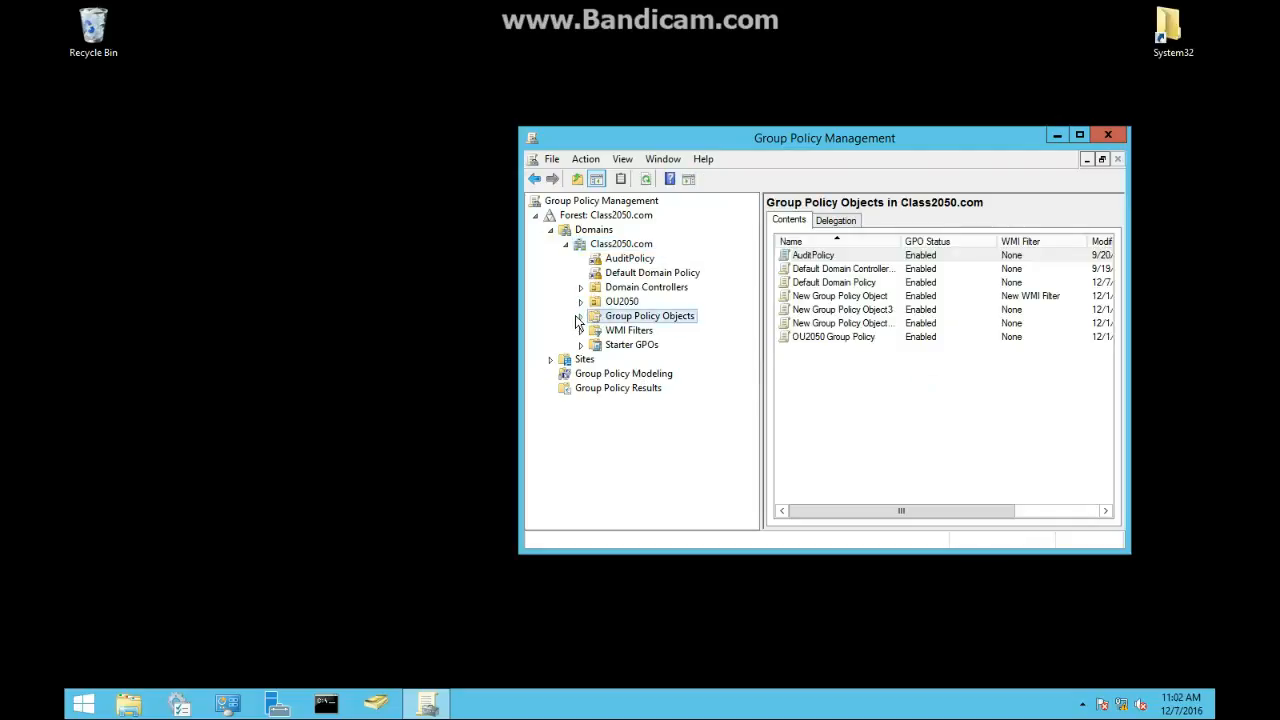
{"action": "left_click", "coordinate": [580, 316]}
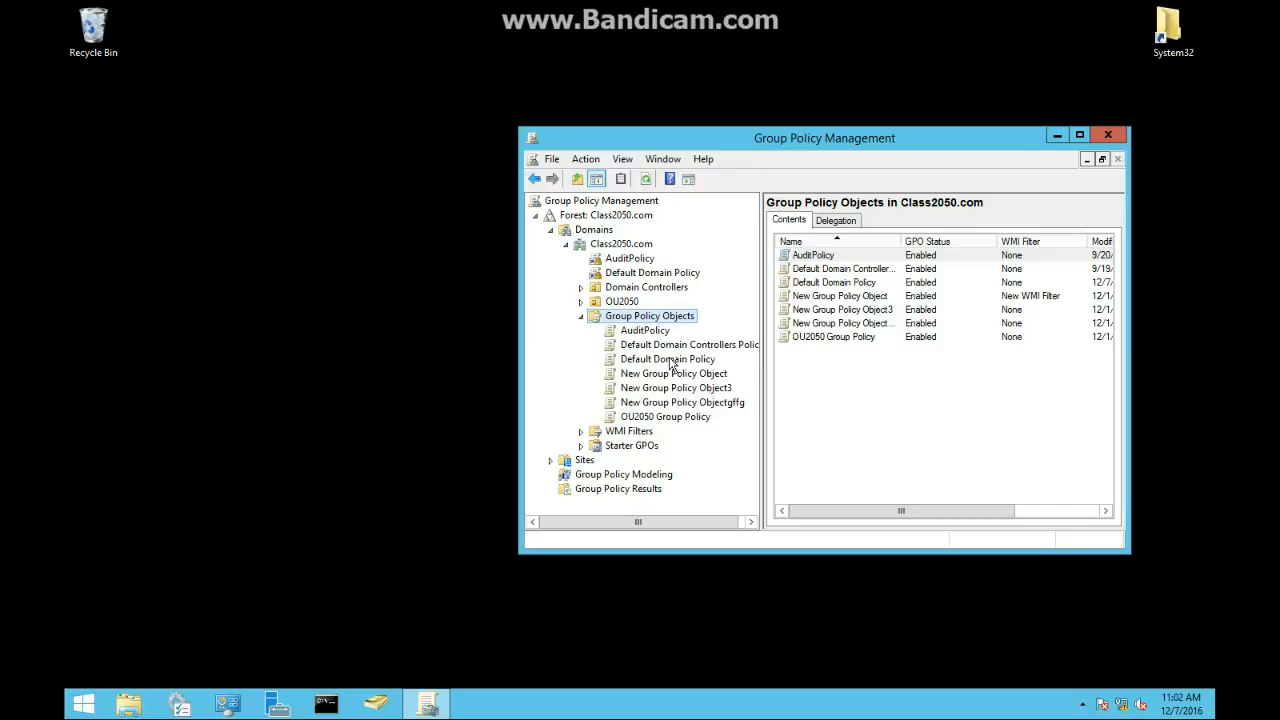
{"action": "left_click", "coordinate": [137, 708]}
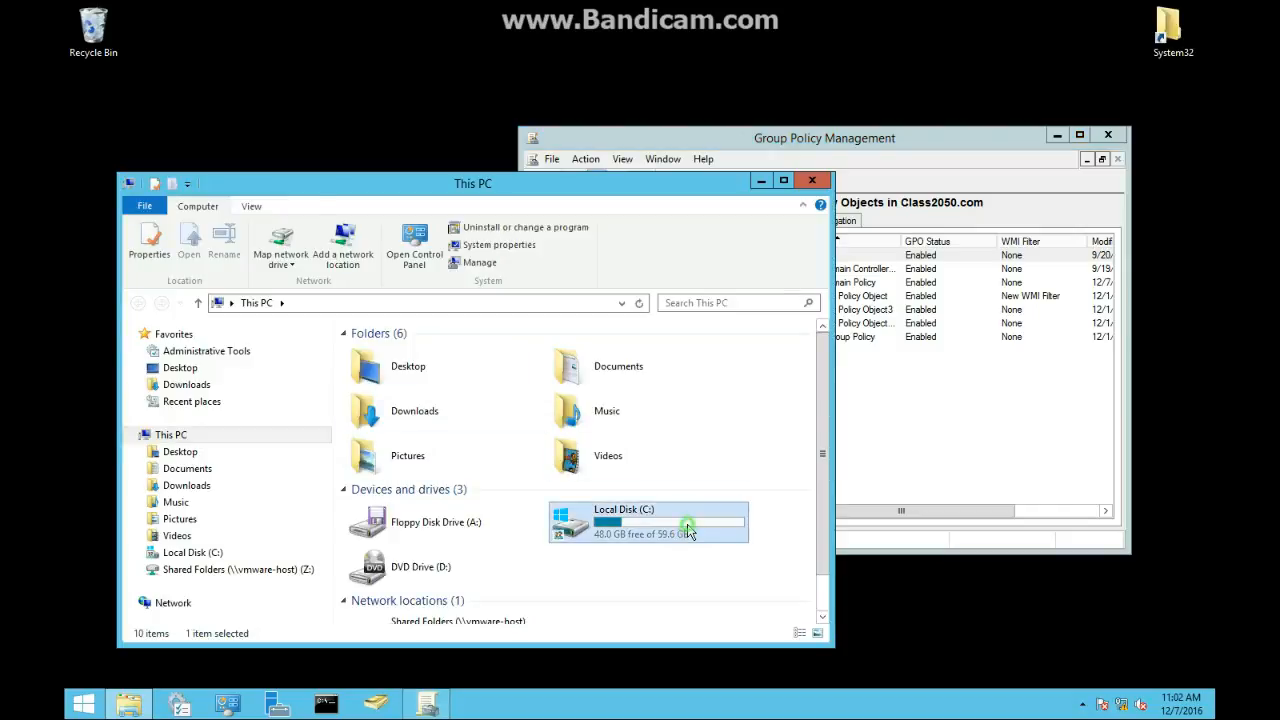
{"action": "double_click", "coordinate": [605, 520]}
{"action": "left_click_drag", "start_coordinate": [366, 184], "coordinate": [243, 80]}
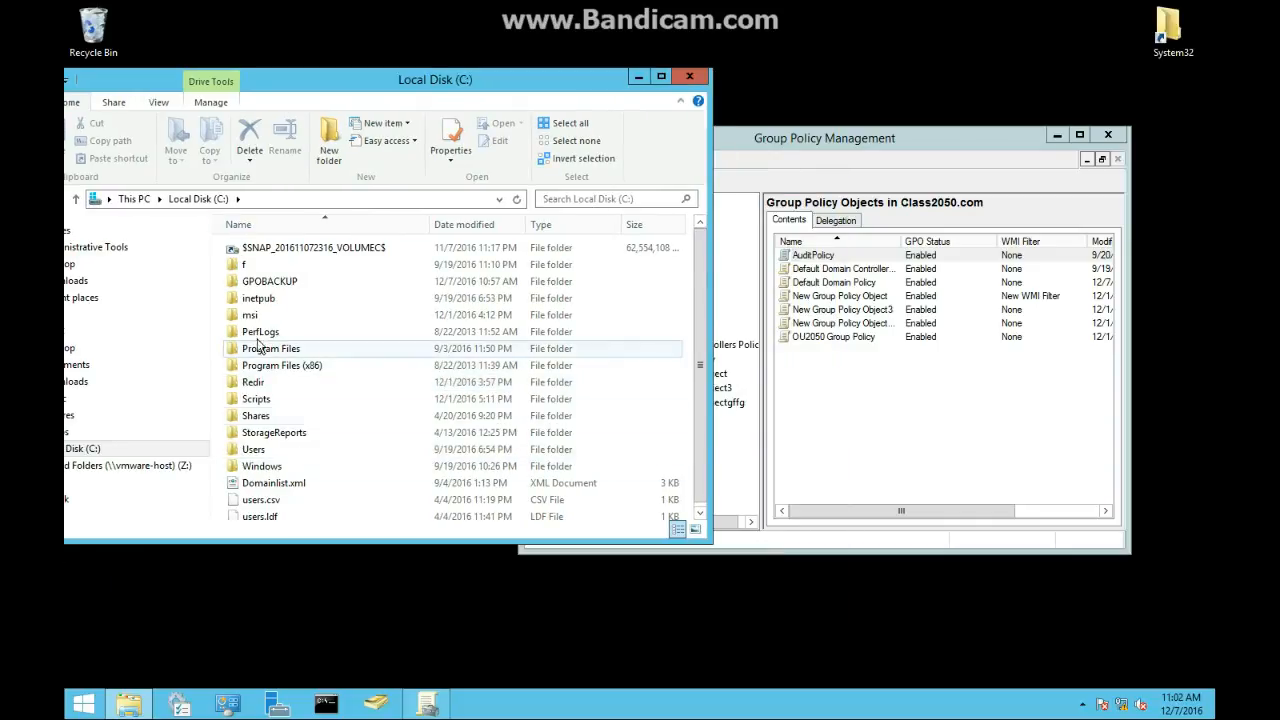
{"action": "double_click", "coordinate": [275, 283]}
{"action": "double_click", "coordinate": [263, 252]}
{"action": "left_click", "coordinate": [846, 423]}
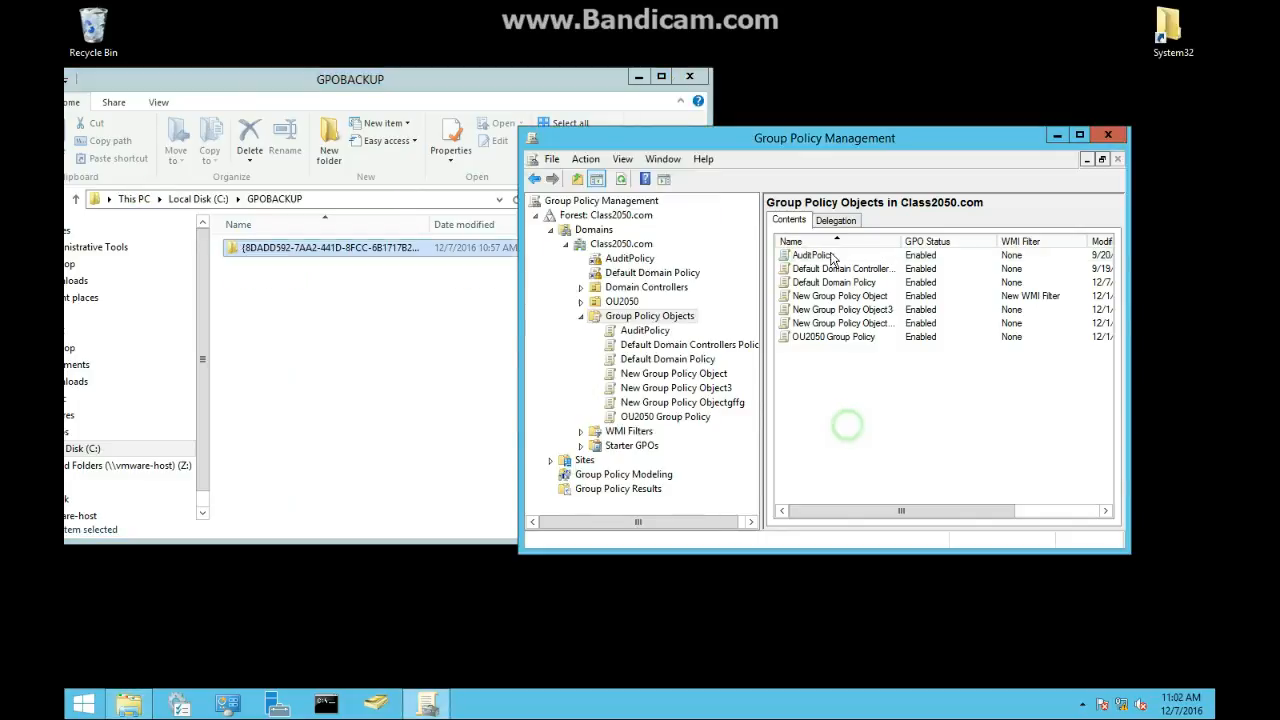
Step: Import settings into the Default Domain Policy from its C:\GPOBACKUP backup, copying references identically from the source
{"action": "left_click", "coordinate": [655, 362]}
{"action": "right_click", "coordinate": [653, 362]}
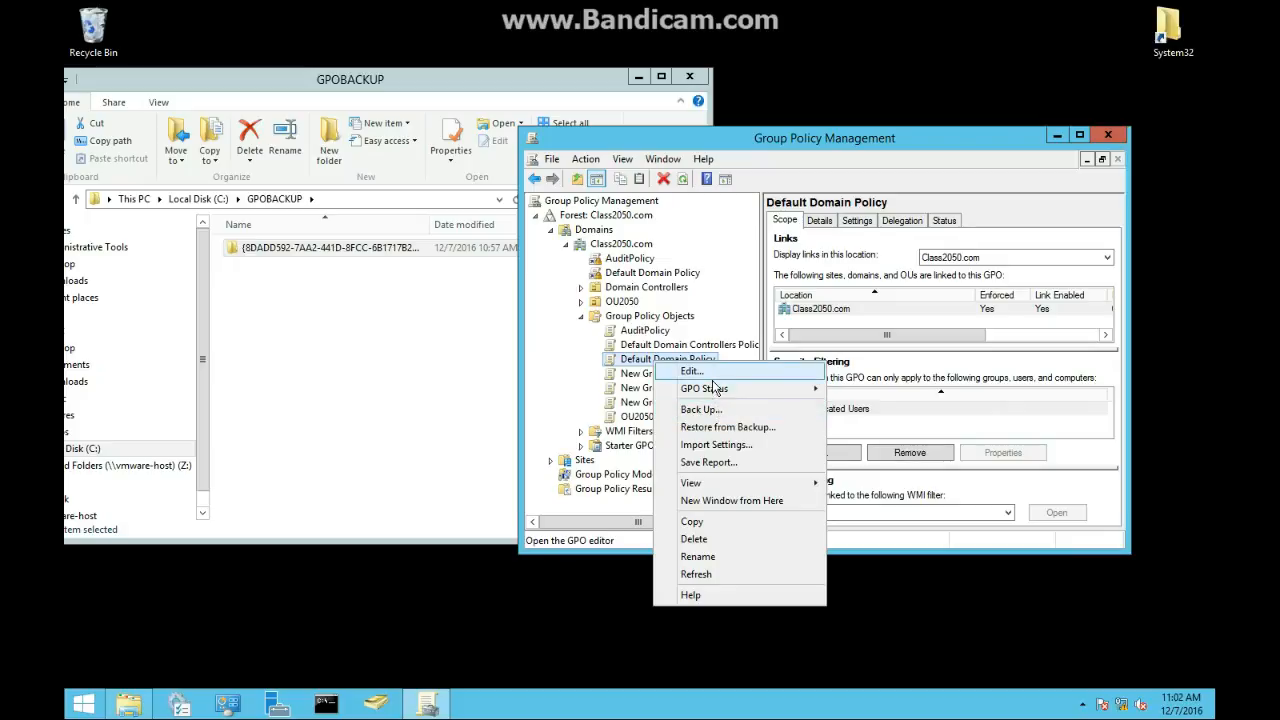
{"action": "left_click", "coordinate": [706, 445]}
{"action": "left_click", "coordinate": [760, 434]}
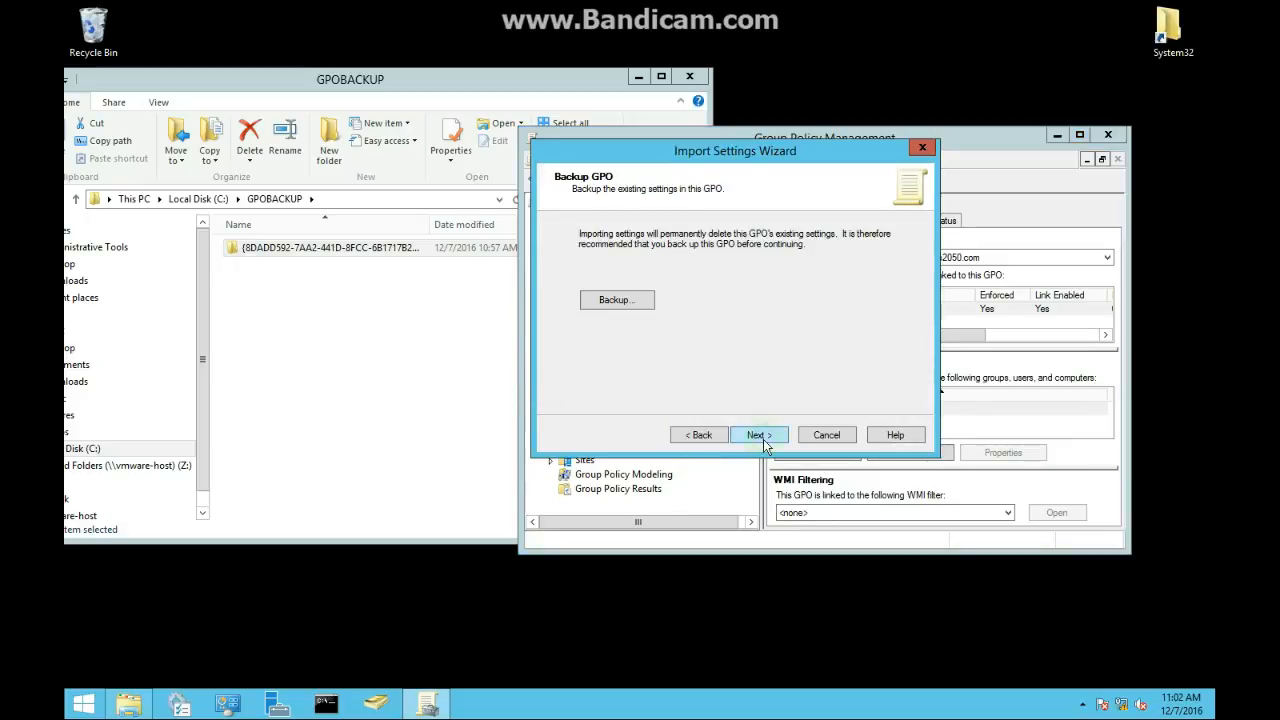
{"action": "left_click", "coordinate": [630, 305]}
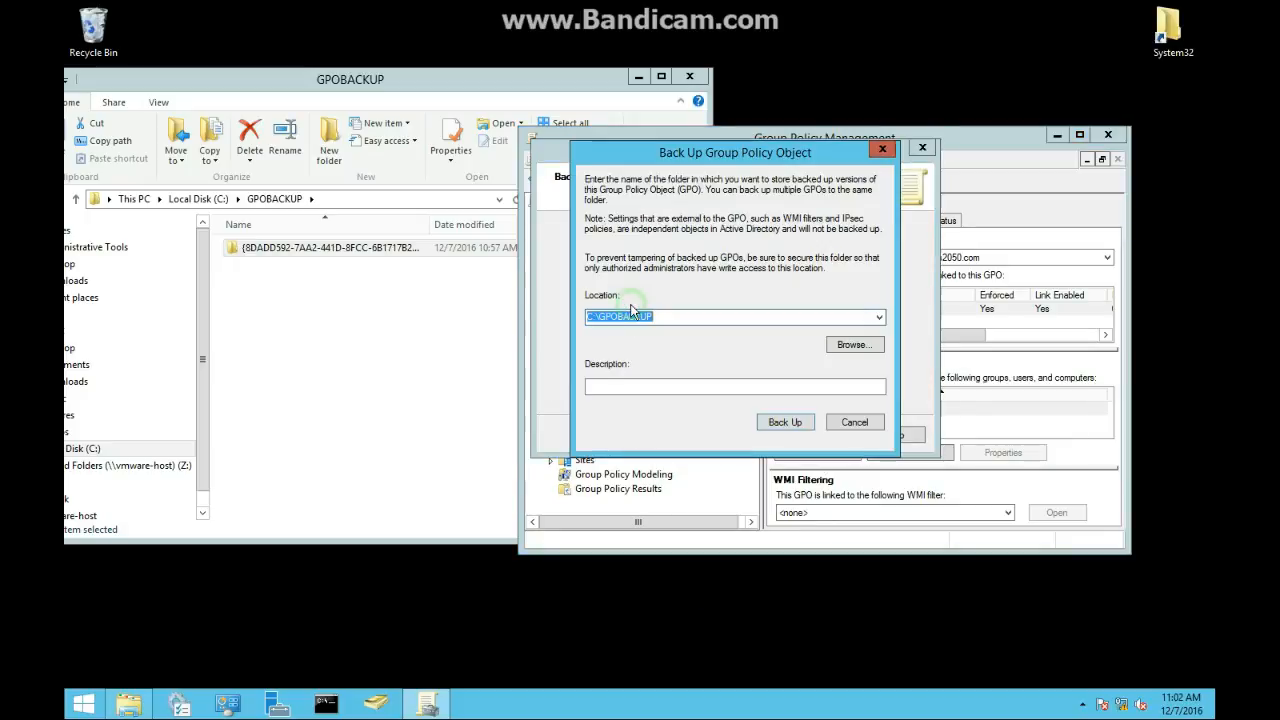
{"action": "left_click", "coordinate": [852, 422]}
{"action": "left_click", "coordinate": [770, 436]}
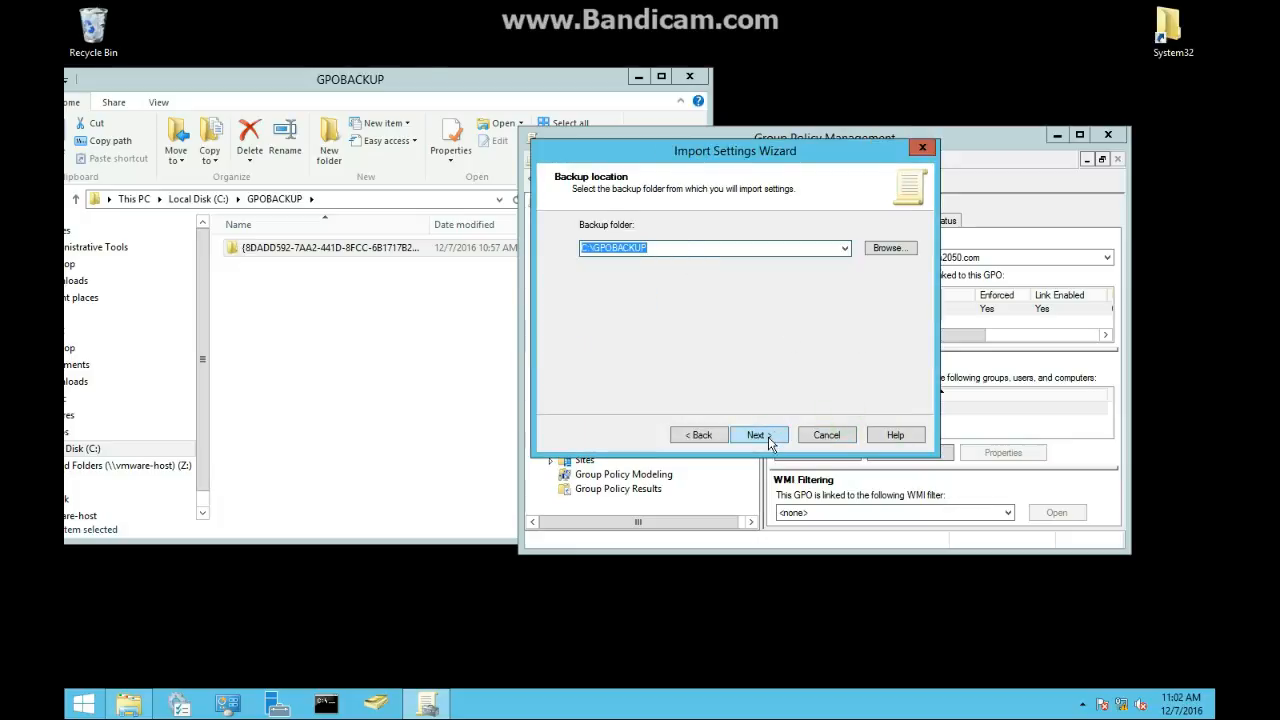
{"action": "left_click", "coordinate": [775, 436]}
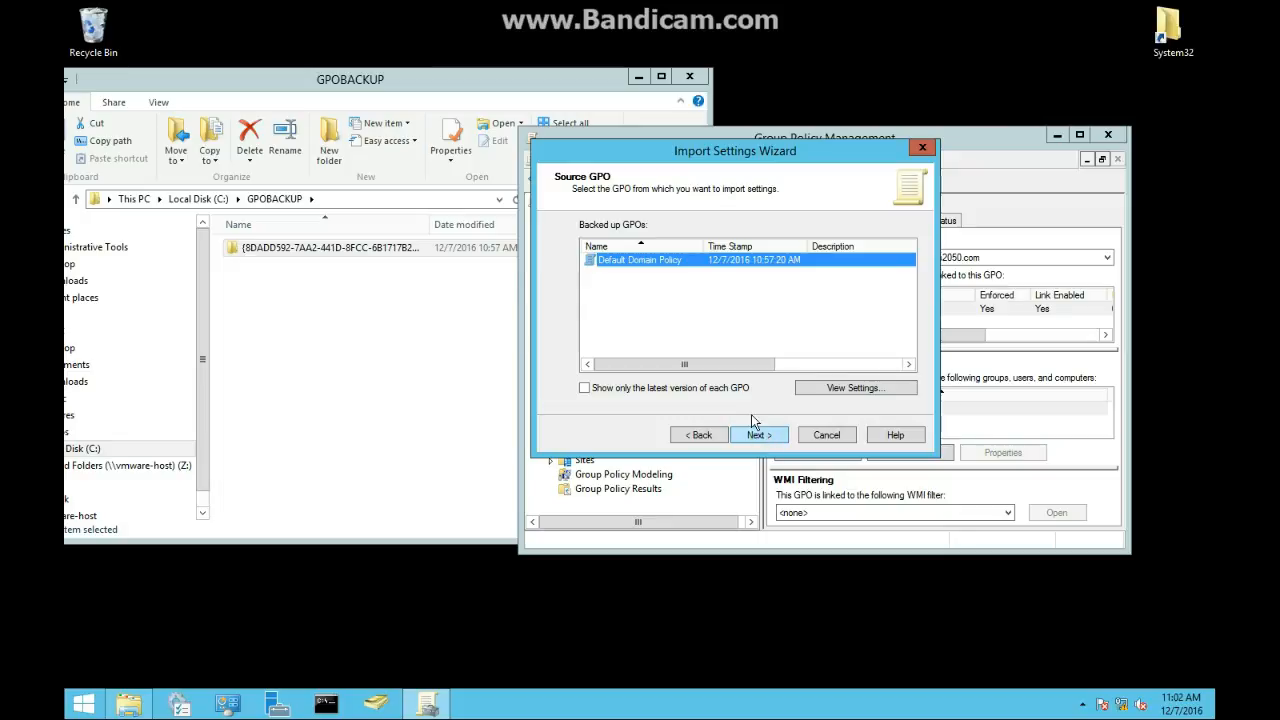
{"action": "left_click", "coordinate": [758, 436]}
{"action": "left_click", "coordinate": [771, 438]}
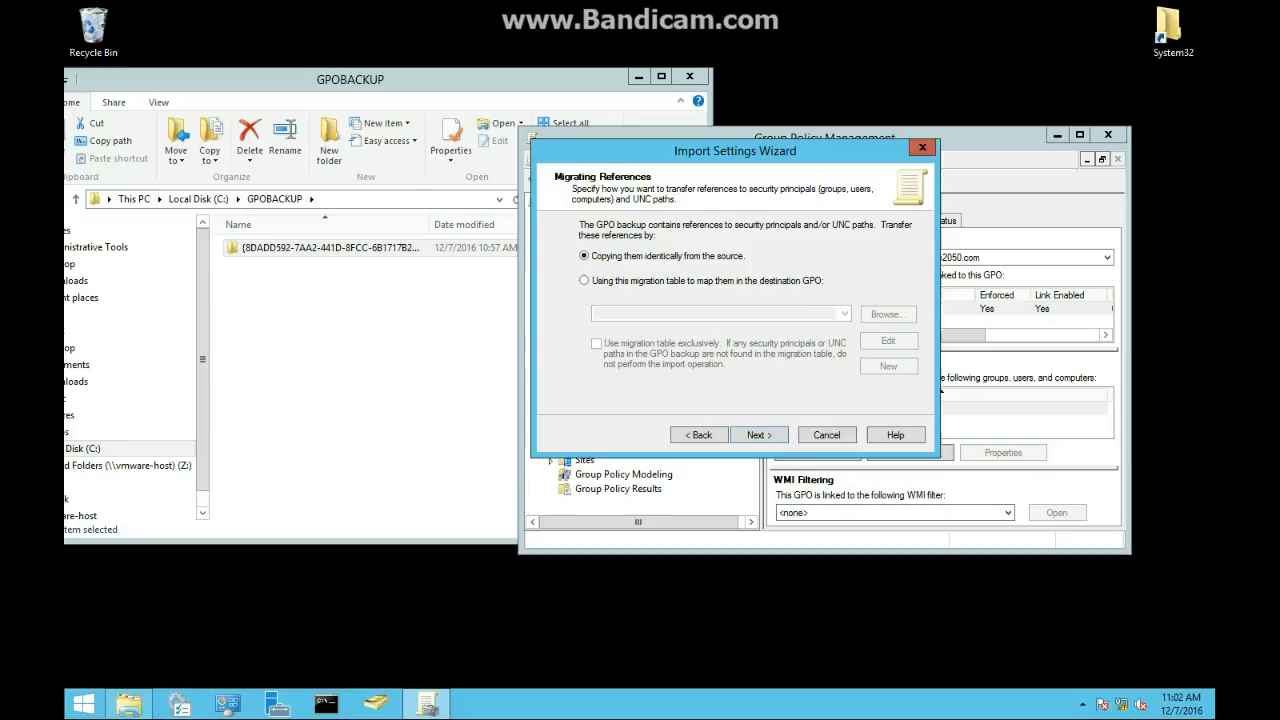
{"action": "left_click", "coordinate": [760, 437]}
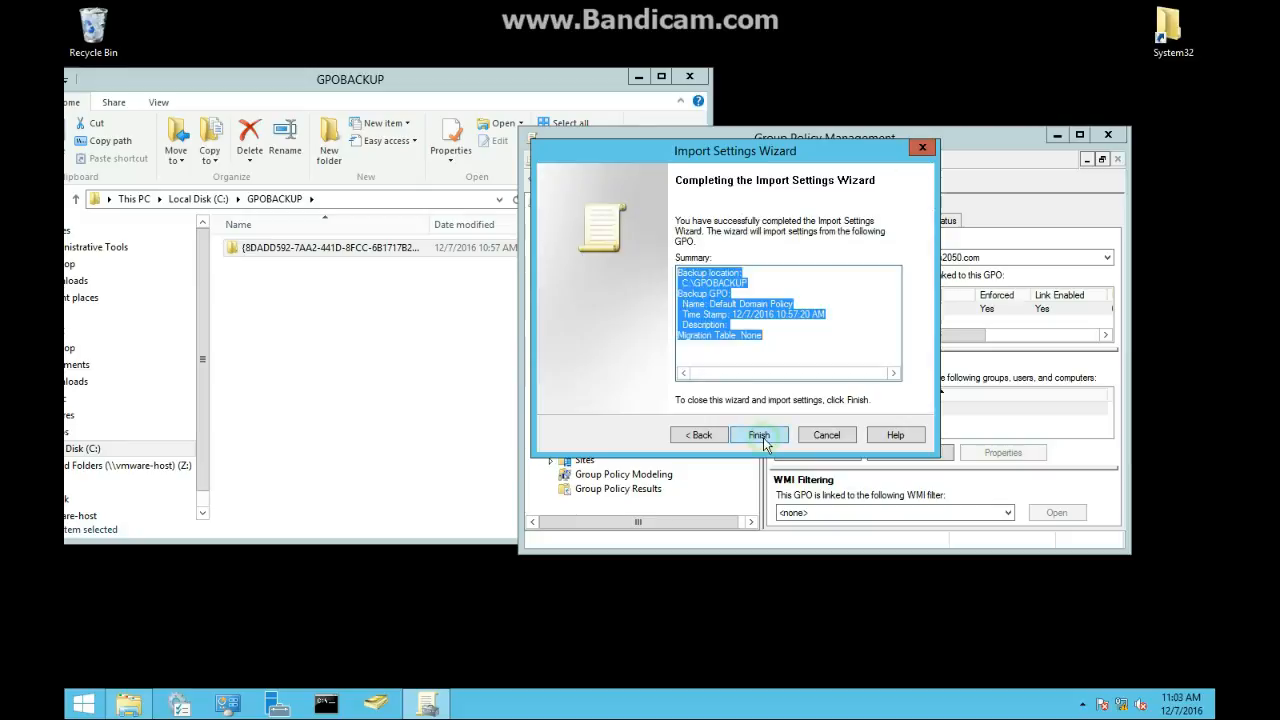
{"action": "left_click", "coordinate": [760, 437]}
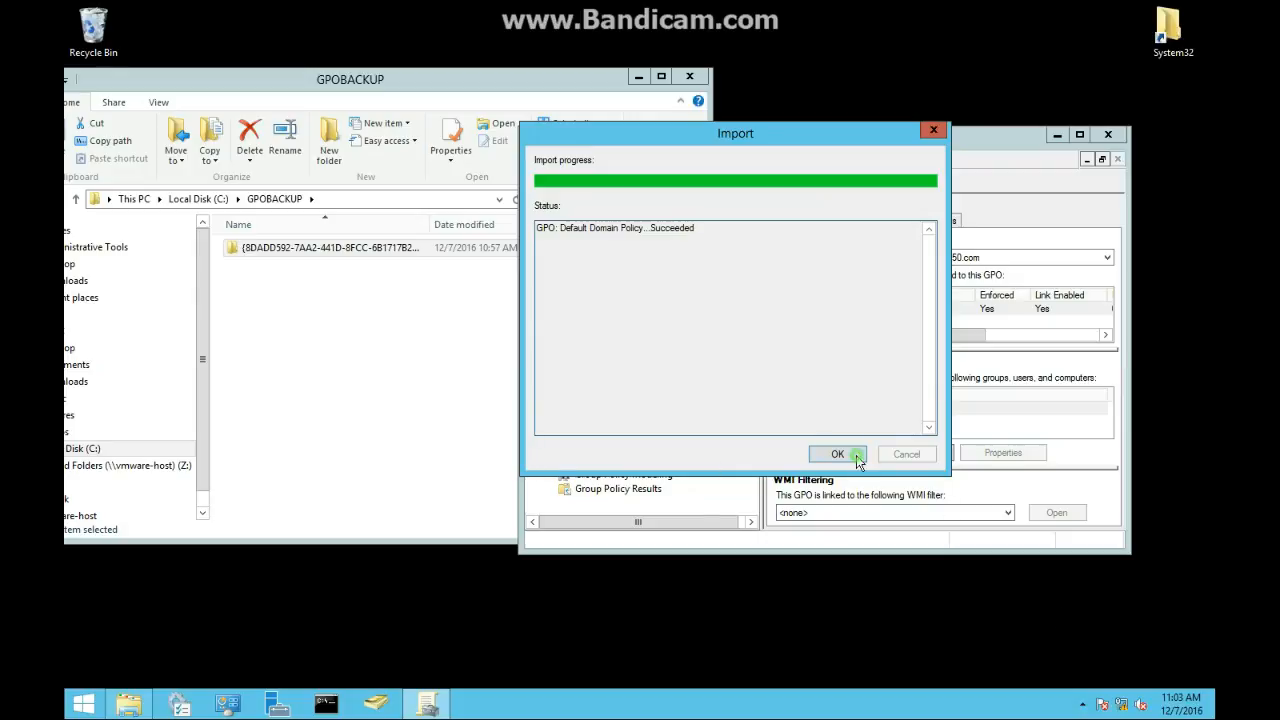
{"action": "left_click", "coordinate": [850, 455]}
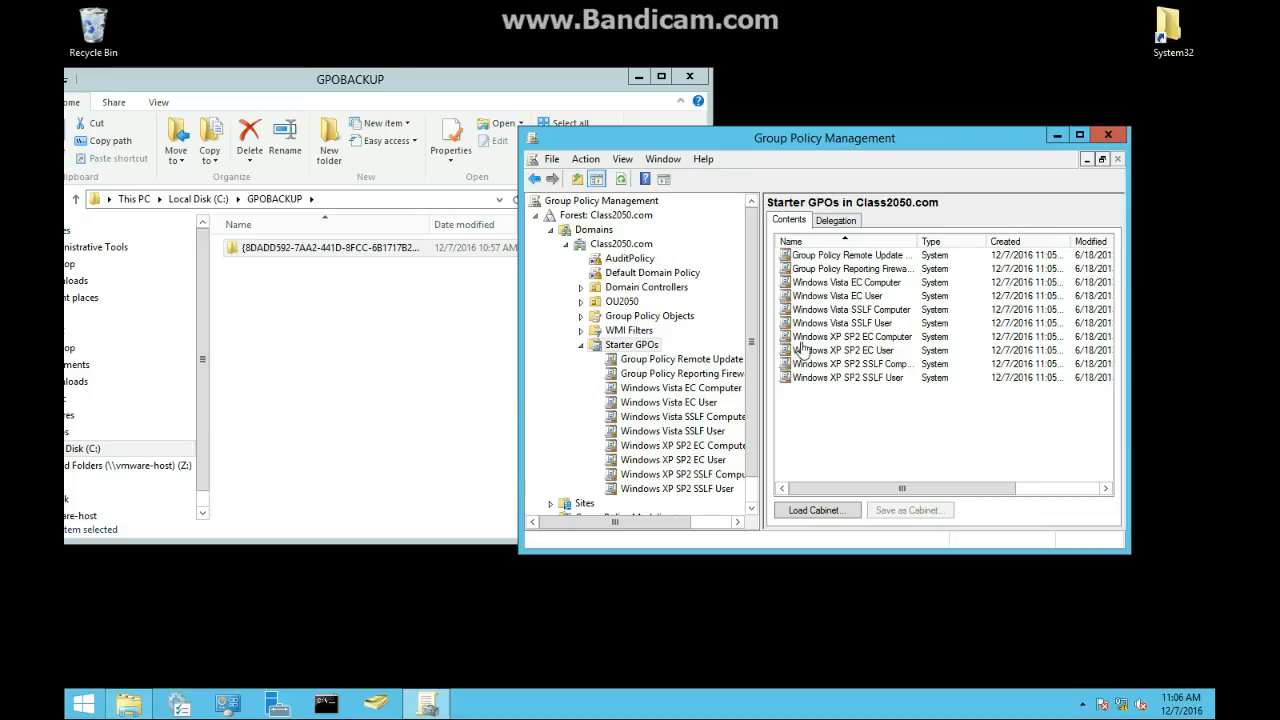
Step: Create a new Starter GPO named default new computer GPO
{"action": "left_click", "coordinate": [612, 346]}
{"action": "right_click", "coordinate": [634, 344]}
{"action": "left_click", "coordinate": [728, 358]}
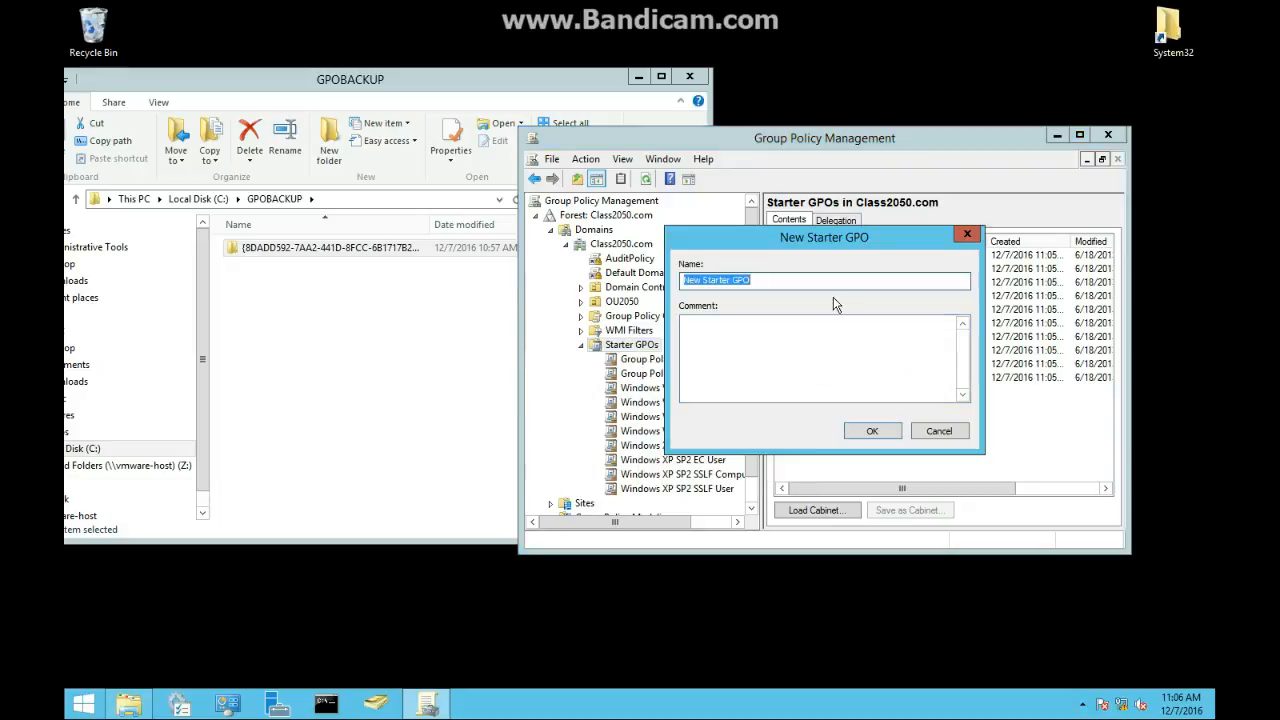
{"action": "key", "text": "BackSpace"}
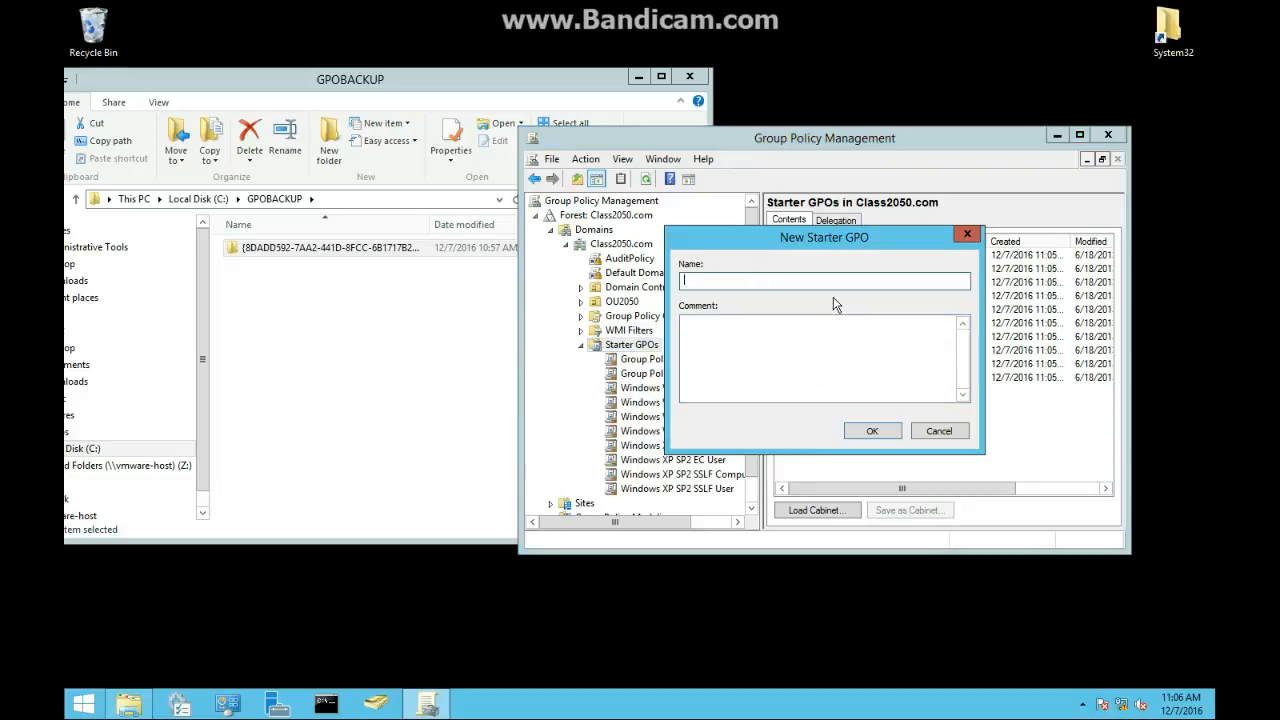
{"action": "type", "text": "default new computer GP"}
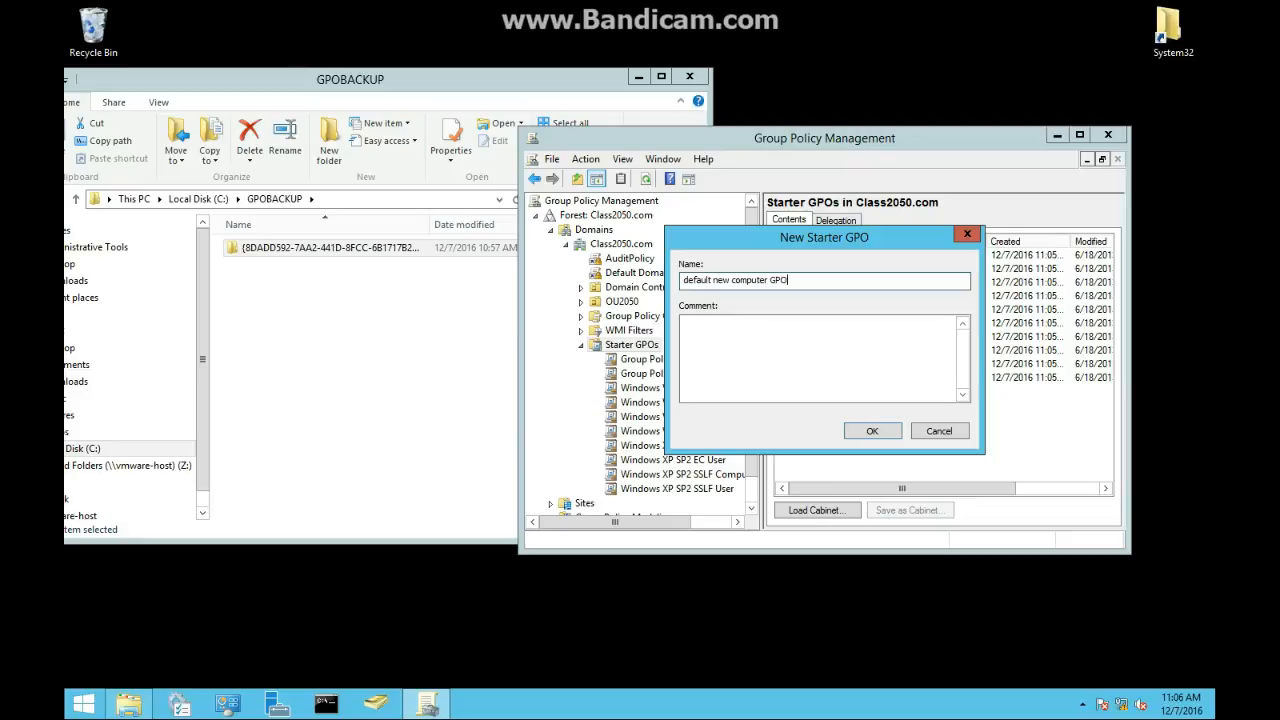
{"action": "type", "text": "O"}
{"action": "key", "text": "Return"}
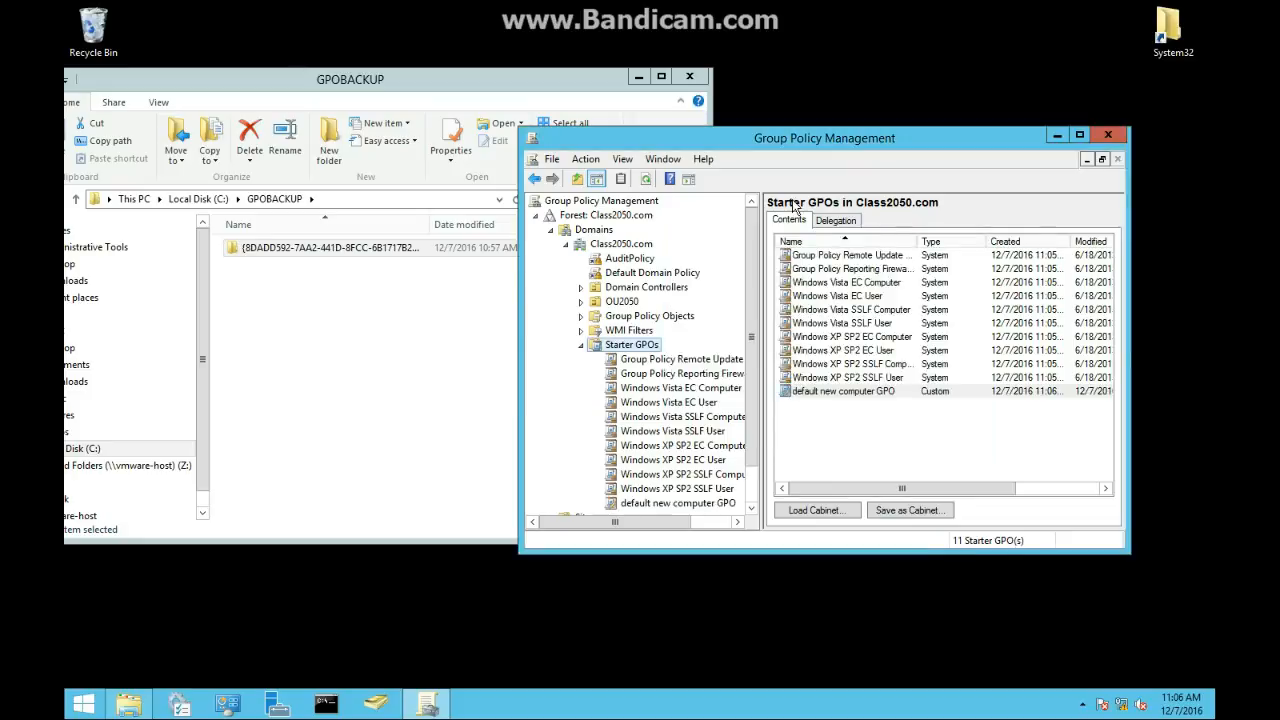
Step: Edit the starter GPO and enable Clear history of tile notifications on exit under User Configuration's Start Menu and Taskbar templates
{"action": "right_click", "coordinate": [837, 391]}
{"action": "left_click", "coordinate": [868, 401]}
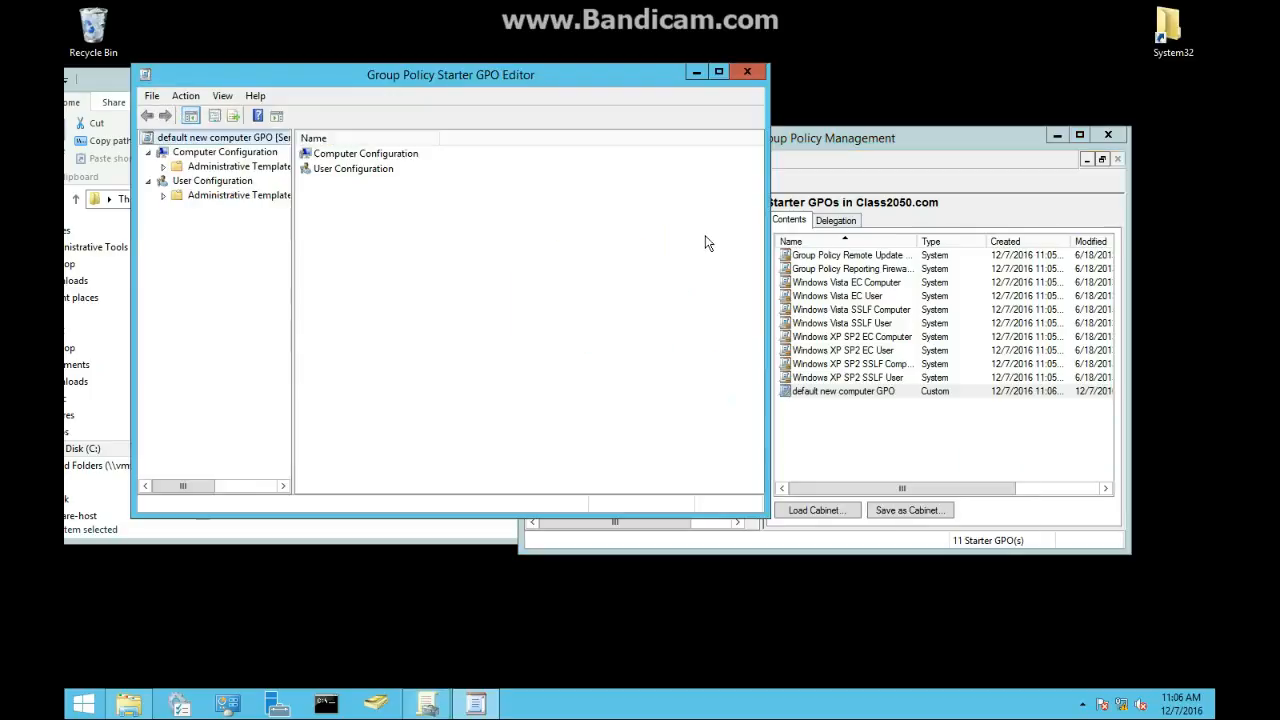
{"action": "left_click", "coordinate": [163, 195]}
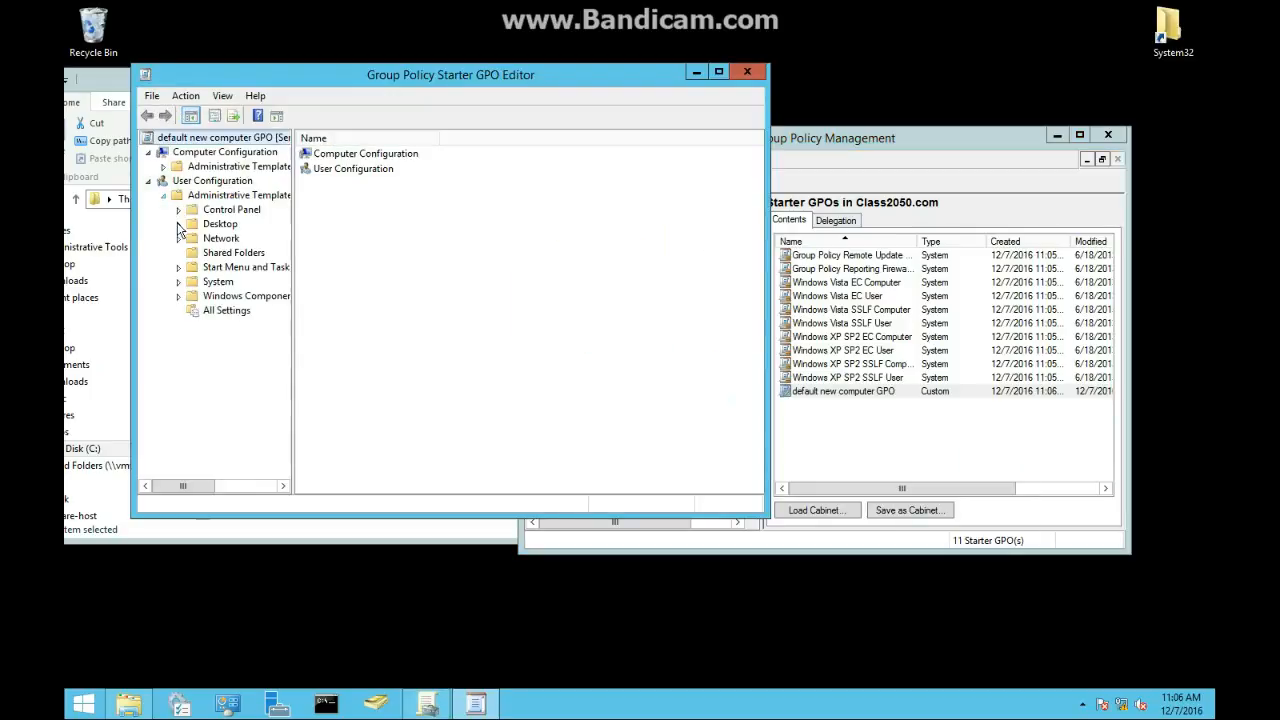
{"action": "left_click", "coordinate": [195, 267]}
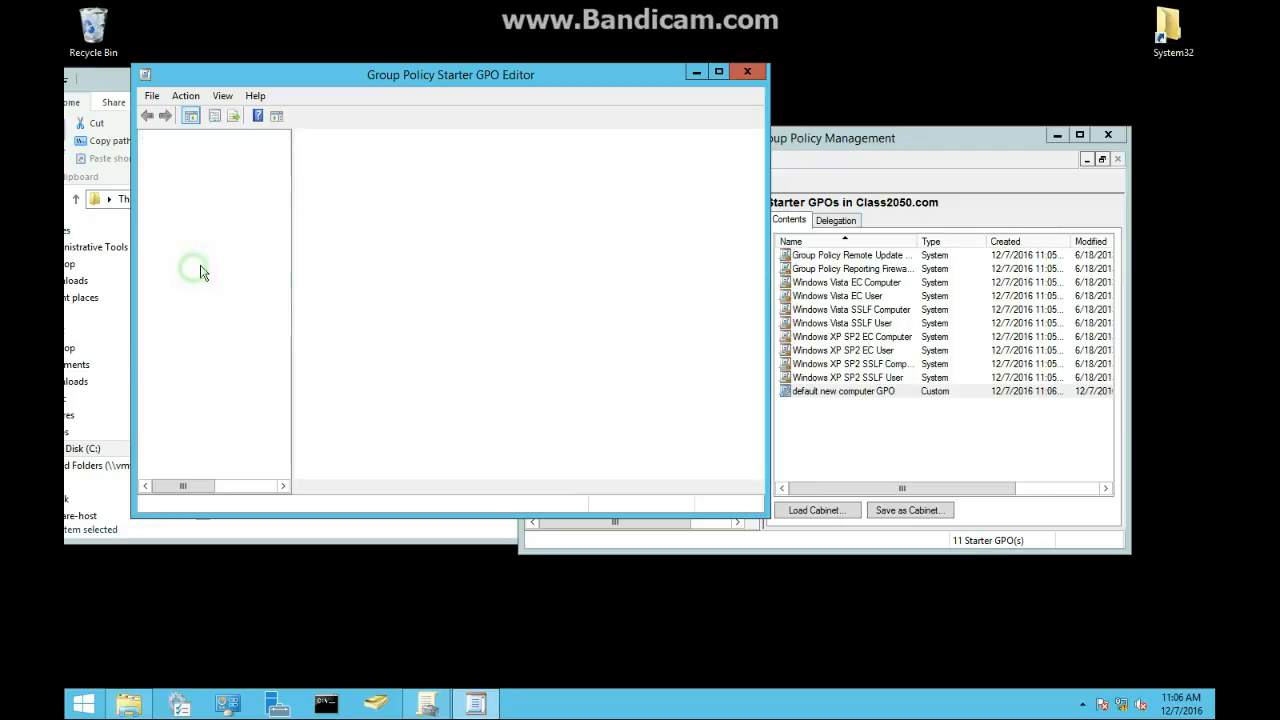
{"action": "double_click", "coordinate": [557, 240]}
{"action": "left_click", "coordinate": [258, 247]}
{"action": "left_click", "coordinate": [750, 636]}
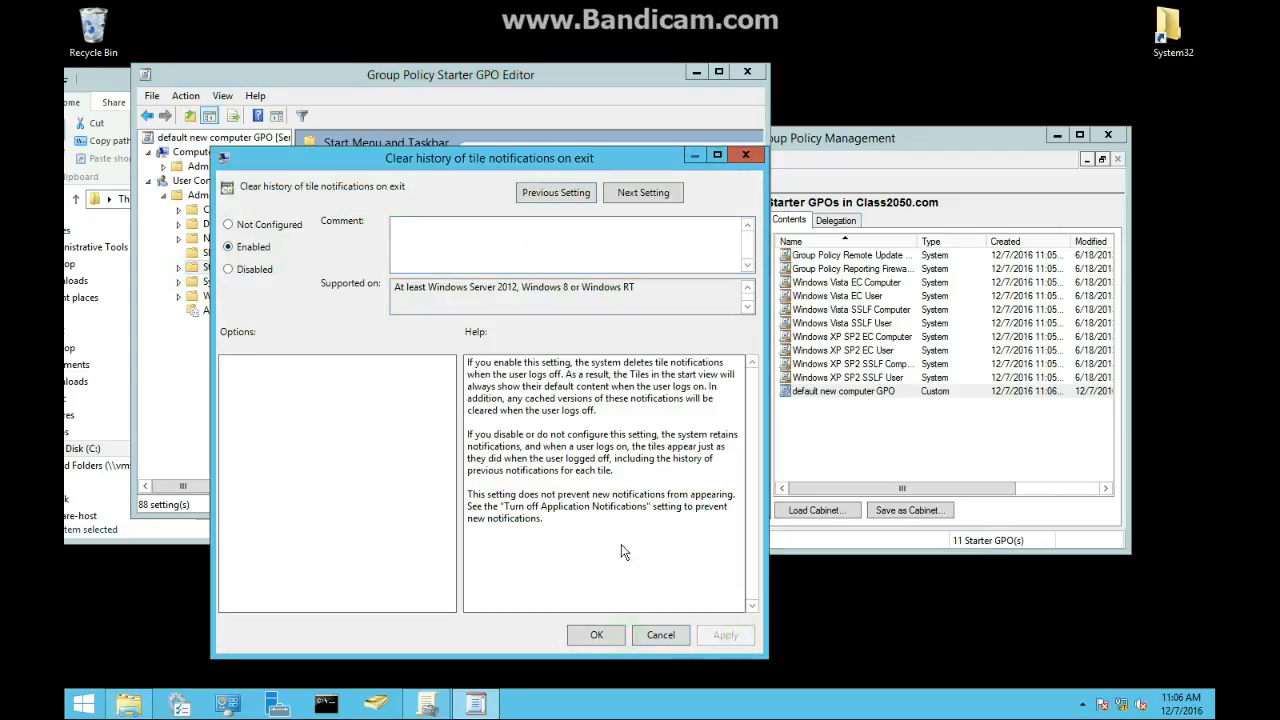
{"action": "left_click", "coordinate": [592, 636]}
{"action": "left_click", "coordinate": [747, 71]}
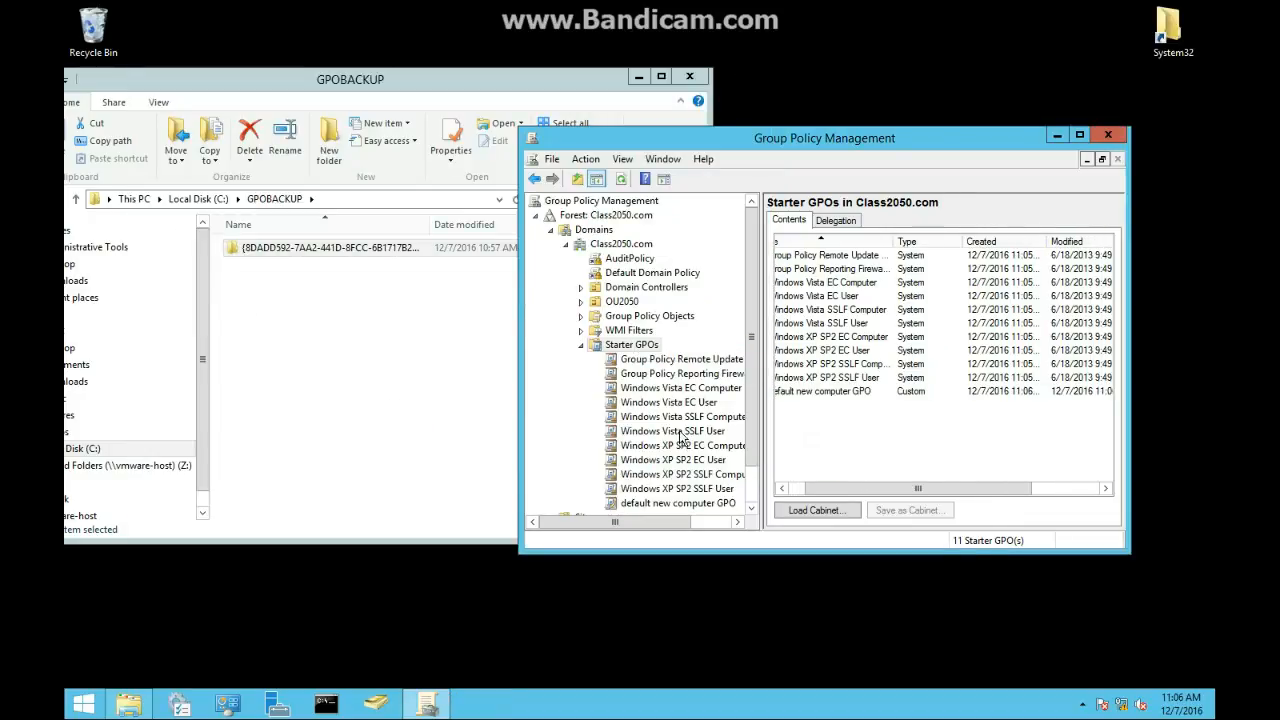
Step: Create a new GPO named comp 1 GPo from the default new computer GPO starter GPO
{"action": "left_click", "coordinate": [670, 505]}
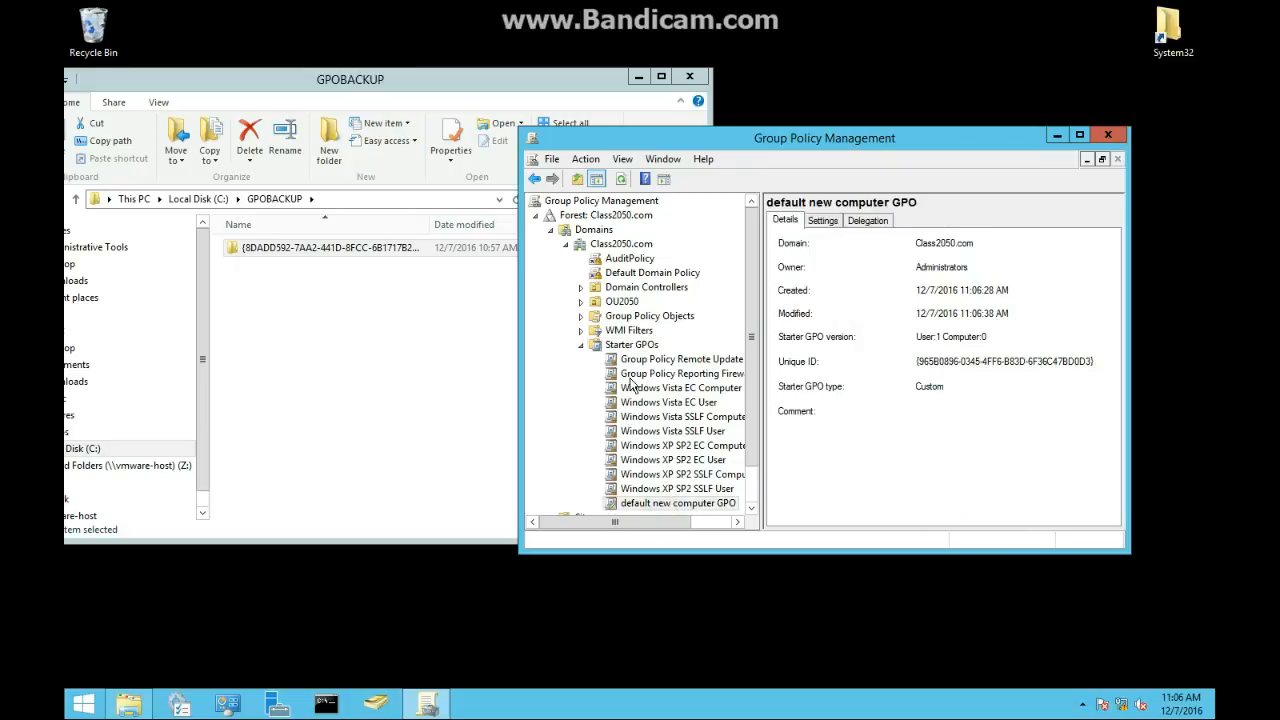
{"action": "right_click", "coordinate": [679, 501]}
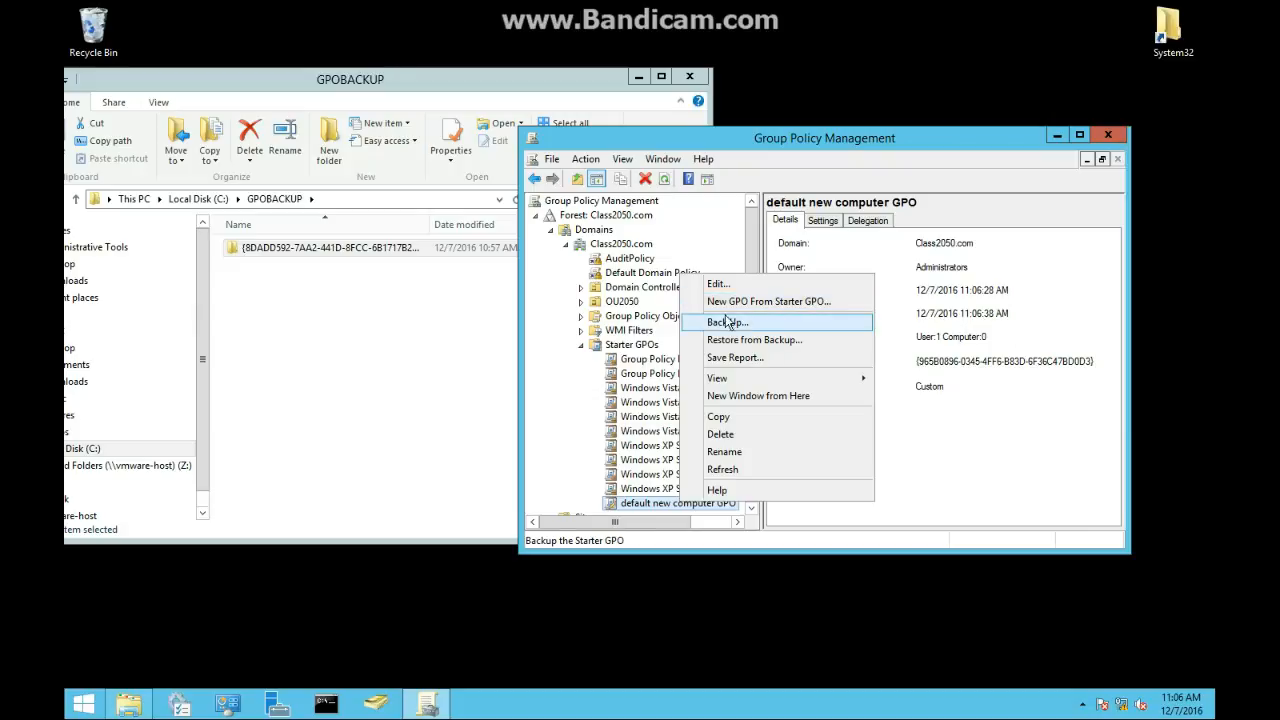
{"action": "left_click", "coordinate": [729, 303]}
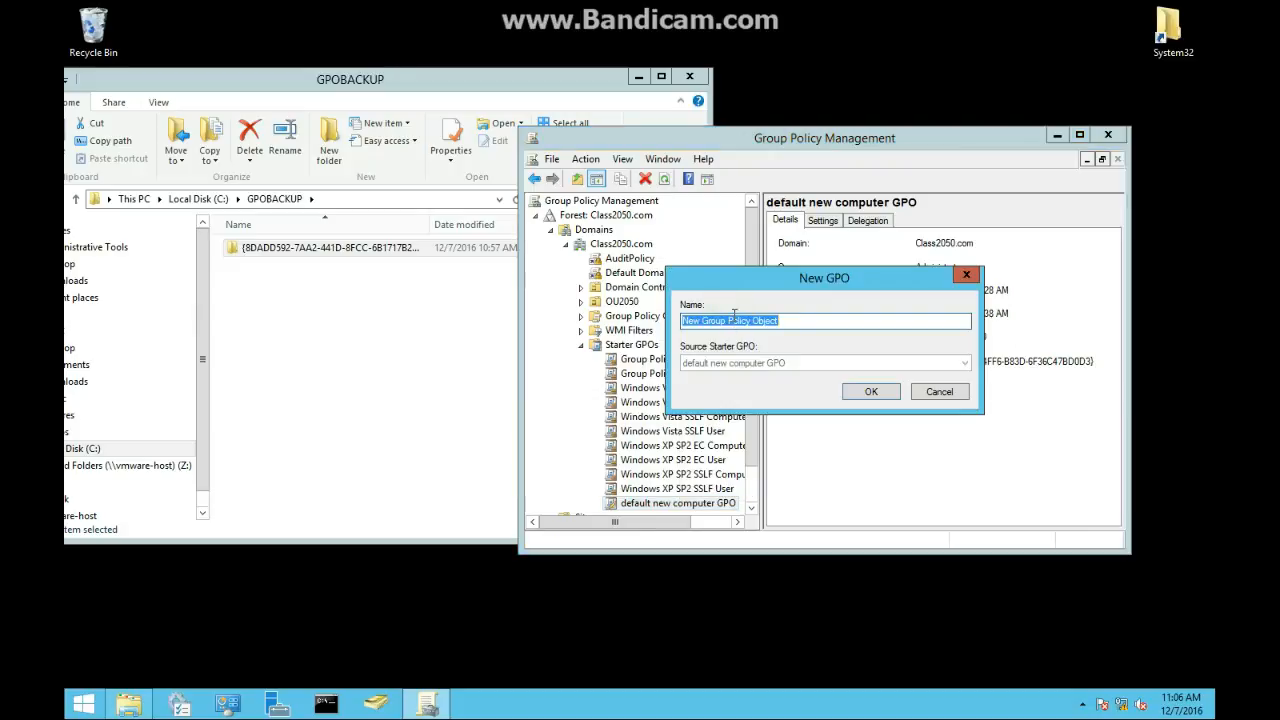
{"action": "key", "text": "BackSpace"}
{"action": "type", "text": "comp "}
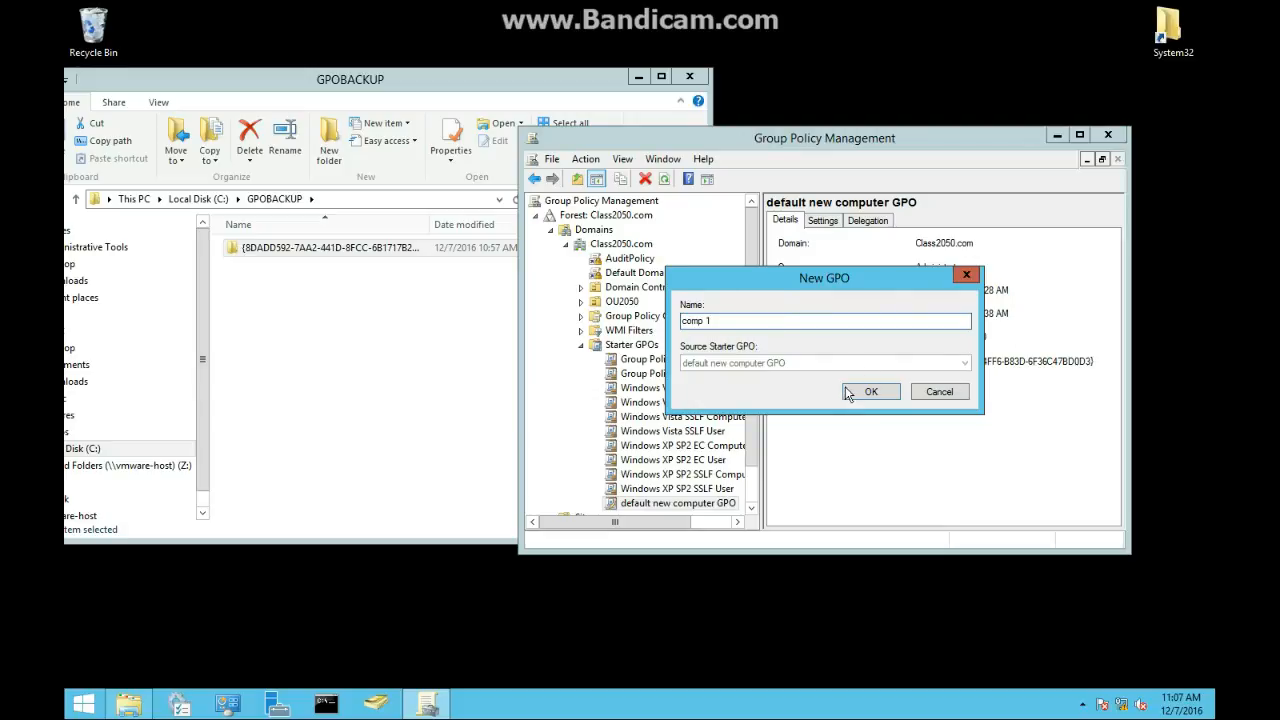
{"action": "type", "text": "1 GPo"}
{"action": "left_click", "coordinate": [871, 391]}
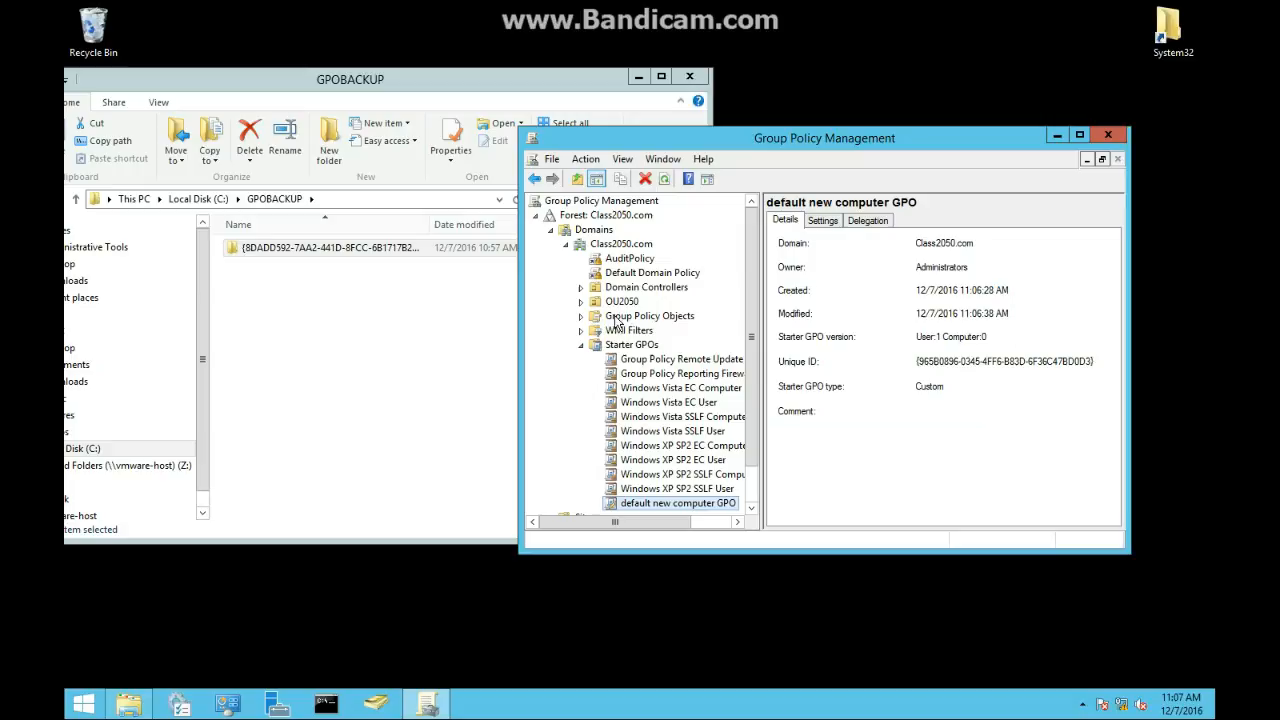
Step: Open the comp 1 GPo in the editor and examine its User Configuration policies
{"action": "scroll", "coordinate": [648, 392], "scroll_direction": "down", "scroll_amount": 1}
{"action": "scroll", "coordinate": [648, 392], "scroll_direction": "up", "scroll_amount": 1}
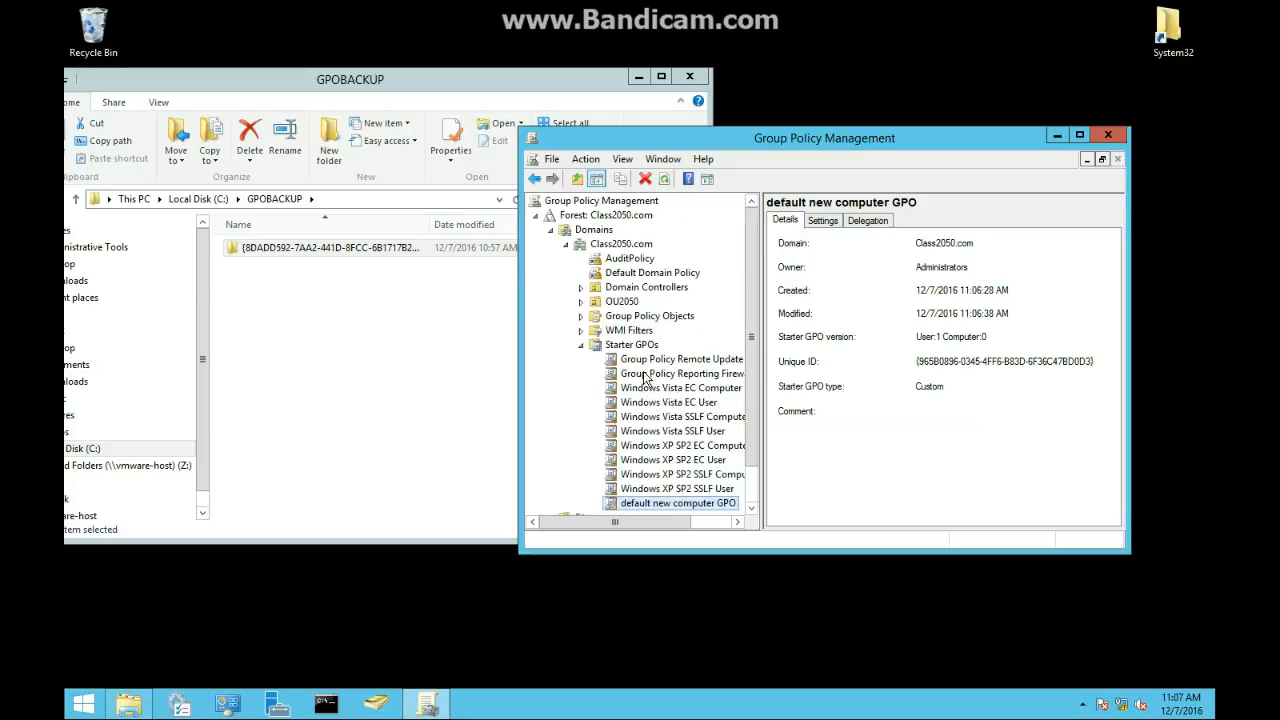
{"action": "left_click", "coordinate": [579, 316]}
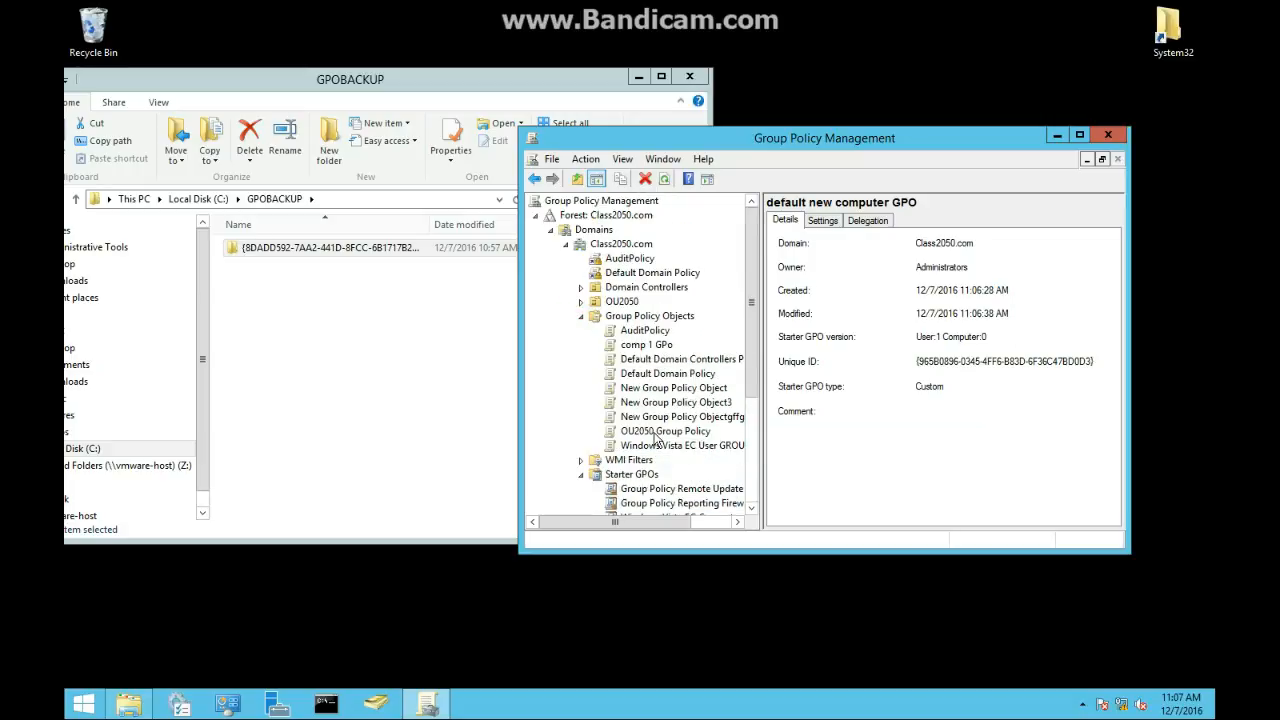
{"action": "left_click", "coordinate": [622, 346]}
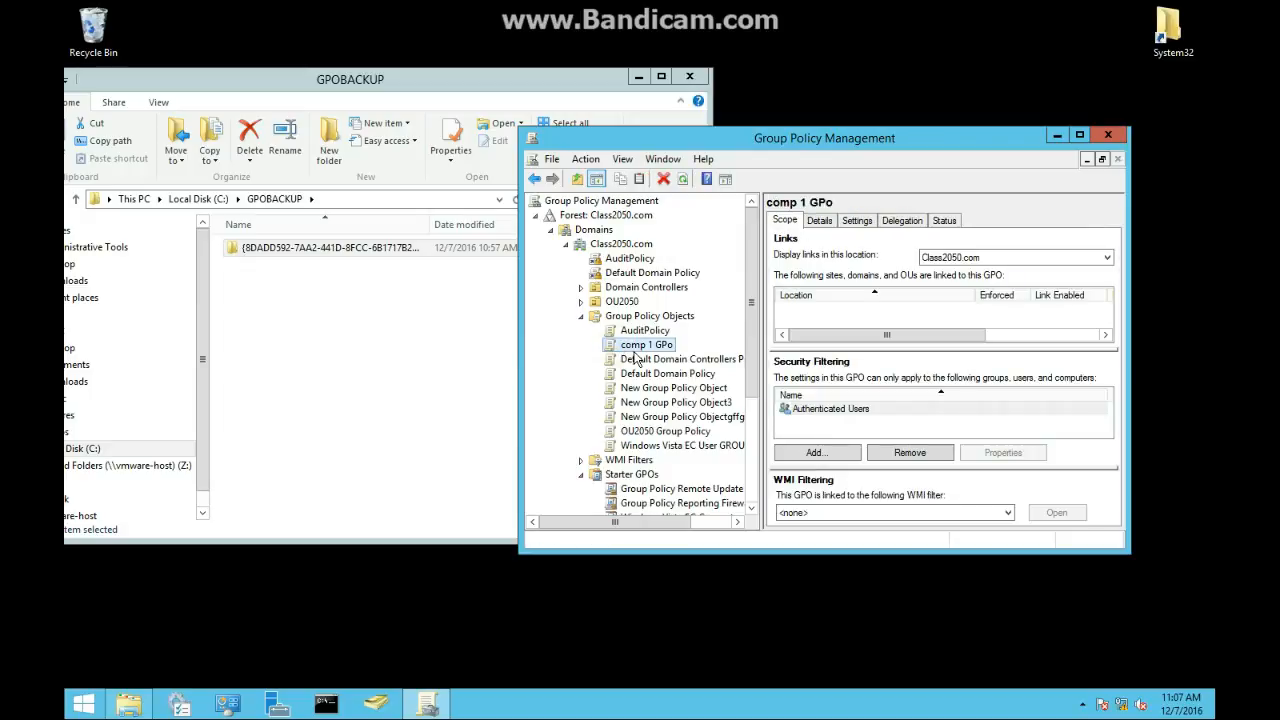
{"action": "right_click", "coordinate": [643, 341]}
{"action": "left_click", "coordinate": [668, 358]}
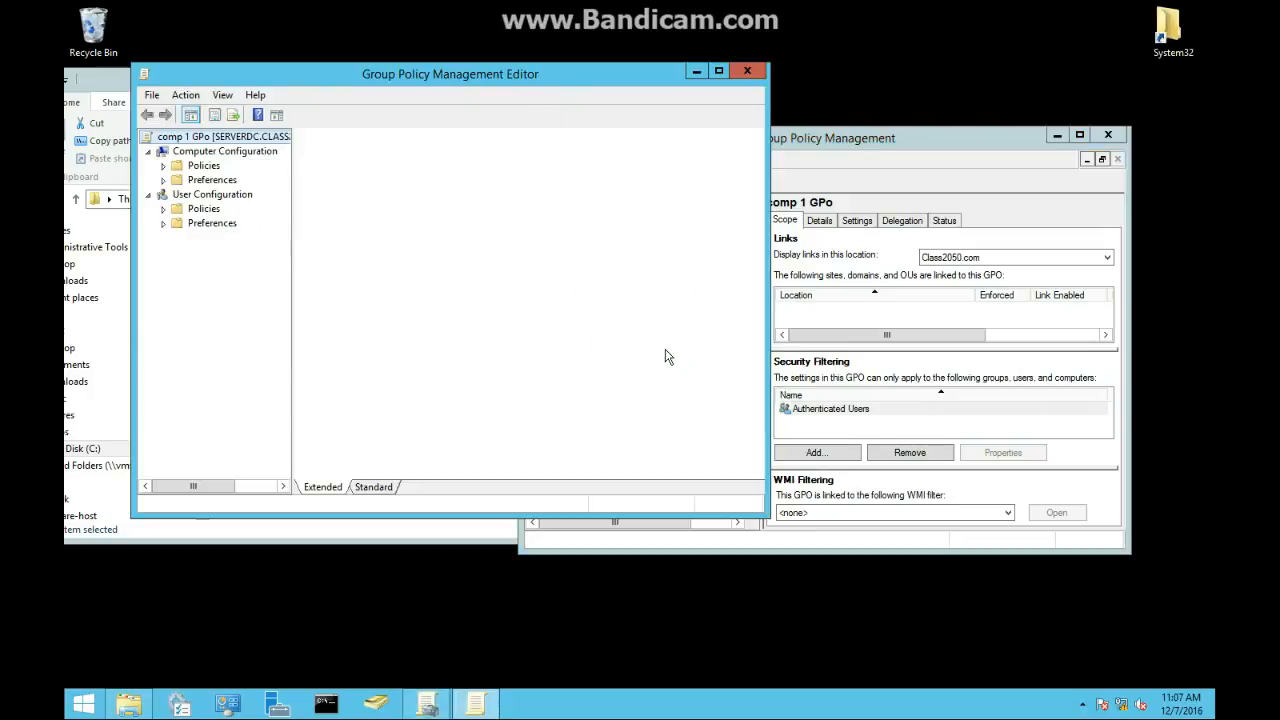
{"action": "left_click", "coordinate": [163, 208]}
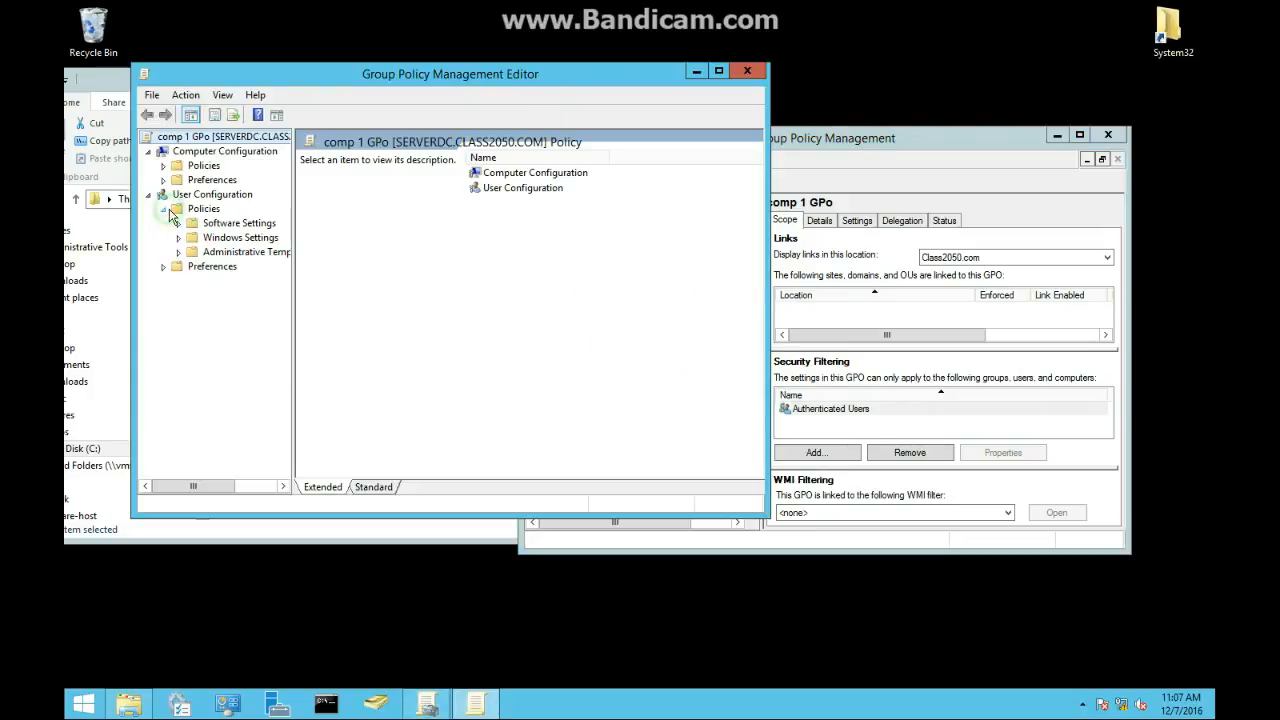
{"action": "left_click", "coordinate": [741, 71]}
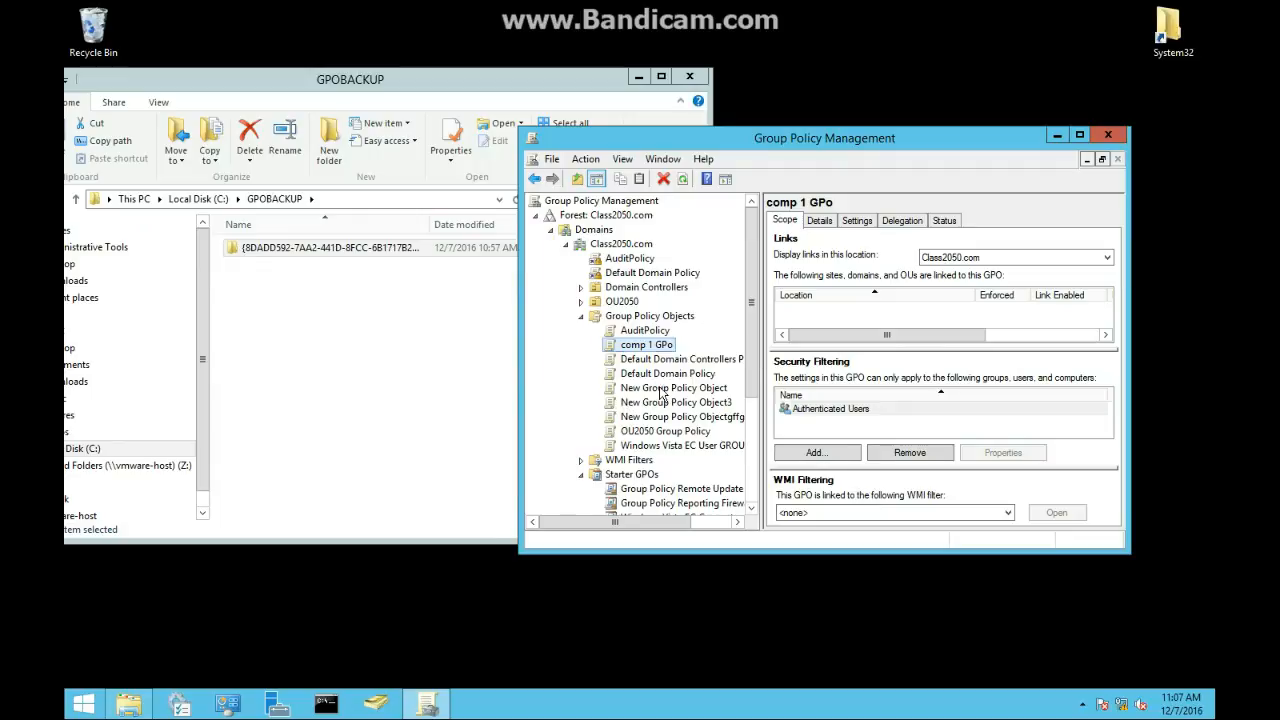
{"action": "scroll", "coordinate": [660, 400], "scroll_direction": "down", "scroll_amount": 2}
{"action": "scroll", "coordinate": [667, 503], "scroll_direction": "down", "scroll_amount": 2}
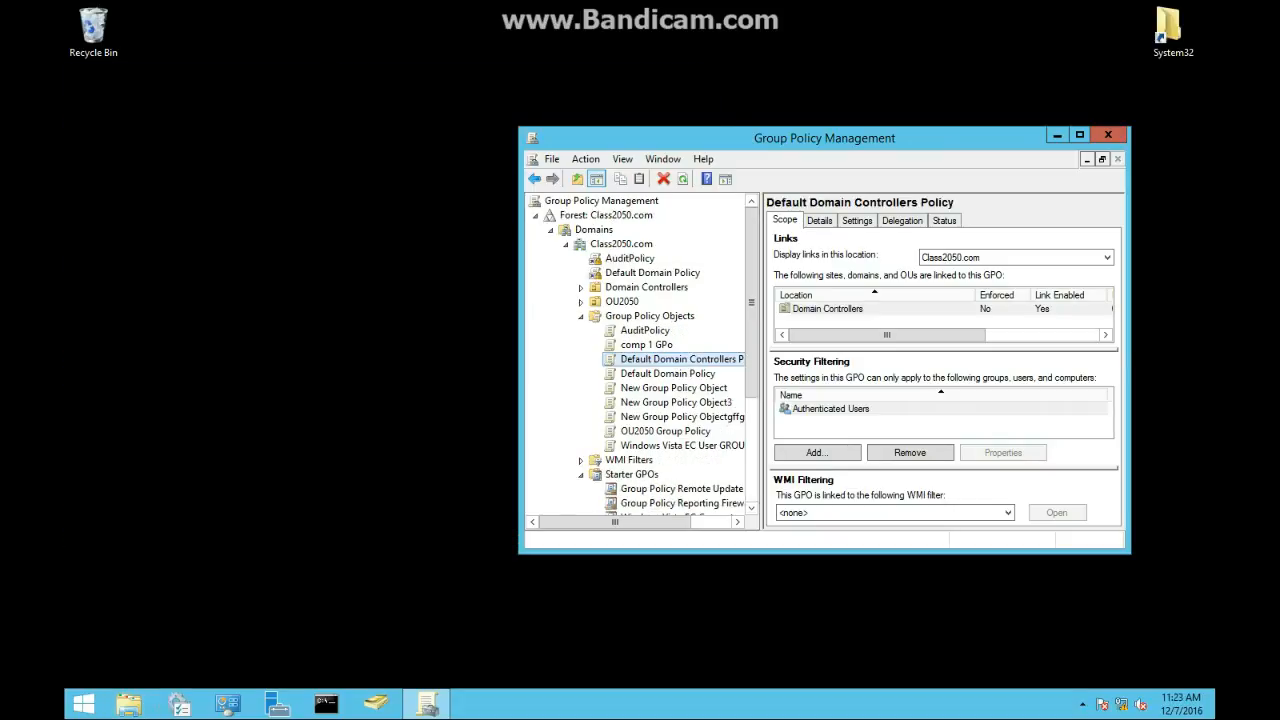
Step: Open a command prompt and try to run dcgpofix with a /target parameter
{"action": "left_click", "coordinate": [328, 706]}
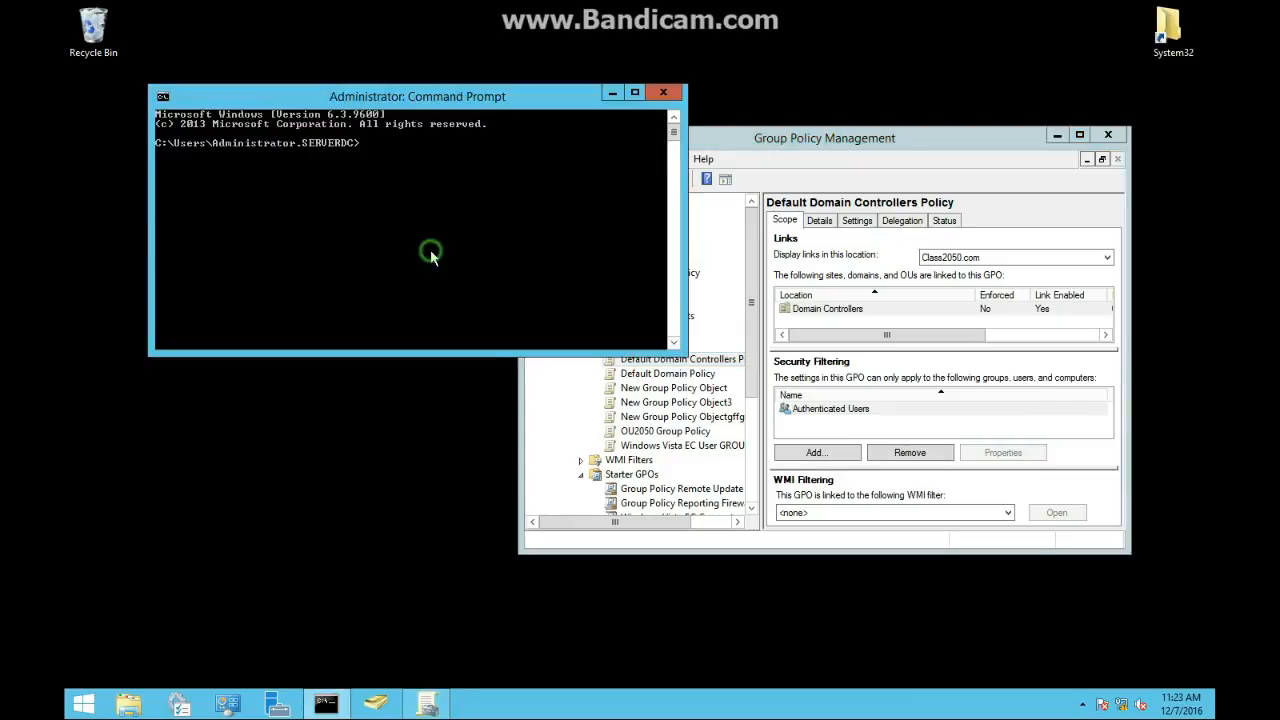
{"action": "type", "text": "dcgpofi"}
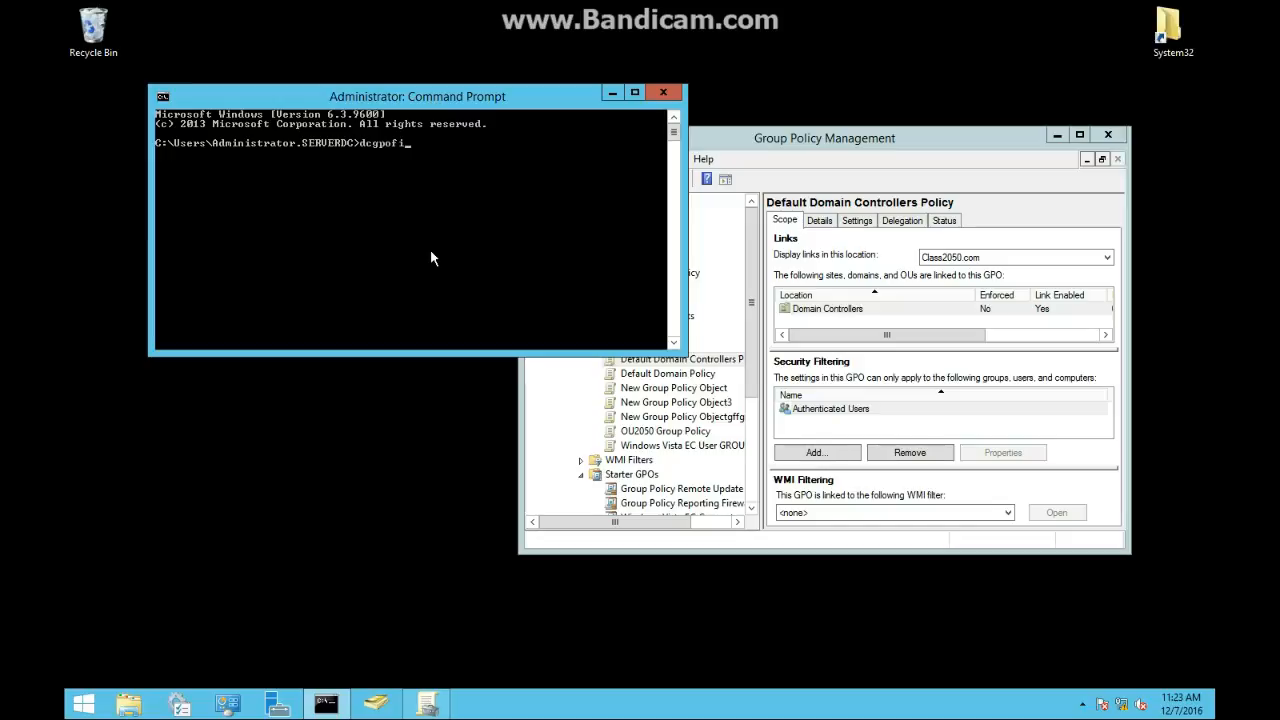
{"action": "type", "text": "x /target:"}
{"action": "key", "text": "BackSpace"}
{"action": "key", "text": "BackSpace"}
{"action": "key", "text": "BackSpace"}
{"action": "key", "text": "BackSpace"}
{"action": "key", "text": "BackSpace"}
{"action": "key", "text": "BackSpace"}
{"action": "key", "text": "BackSpace"}
{"action": "key", "text": "Return"}
Step: Display the help for dcgpofix using the /? switch
{"action": "key", "text": "Up"}
{"action": "type", "text": "?"}
{"action": "key", "text": "Return"}
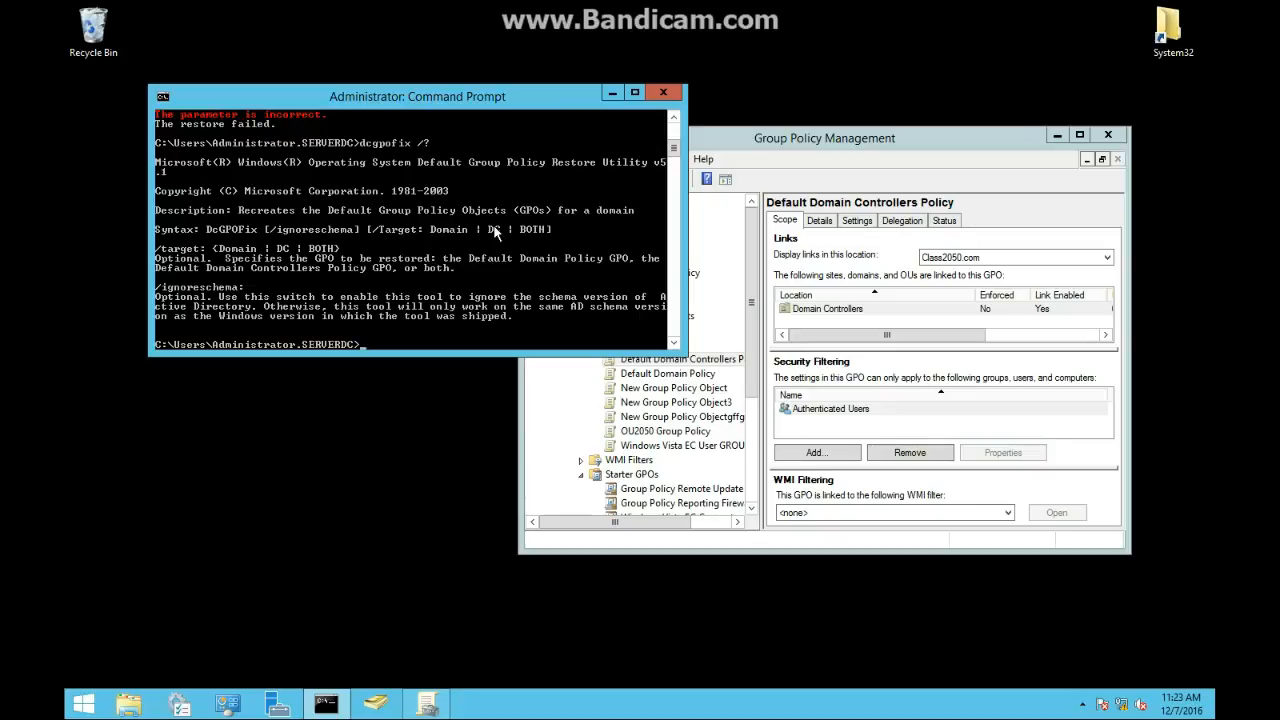
Step: Try to restore the Default Domain Controllers Policy with dcgpofix /target:DC, answering y to both prompts, then close the command prompt
{"action": "key", "text": "Up"}
{"action": "type", "text": "target:DC"}
{"action": "key", "text": "Return"}
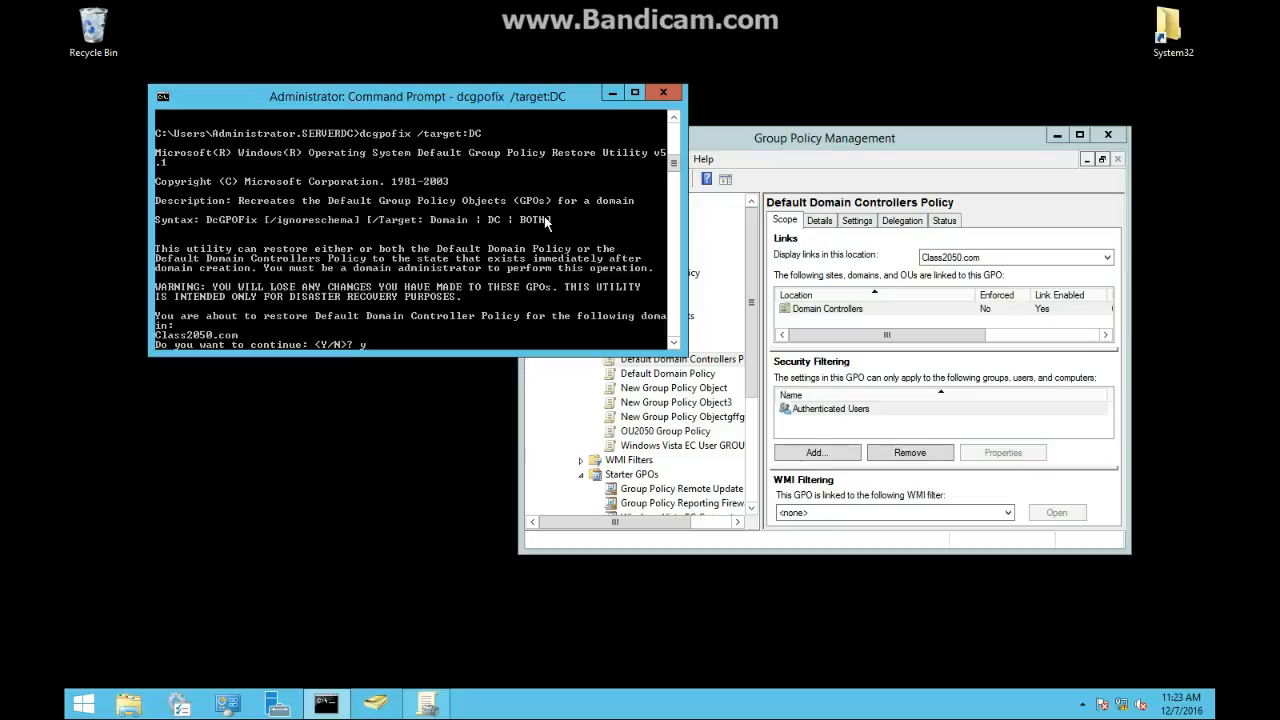
{"action": "key", "text": "Return"}
{"action": "type", "text": "y"}
{"action": "key", "text": "Return"}
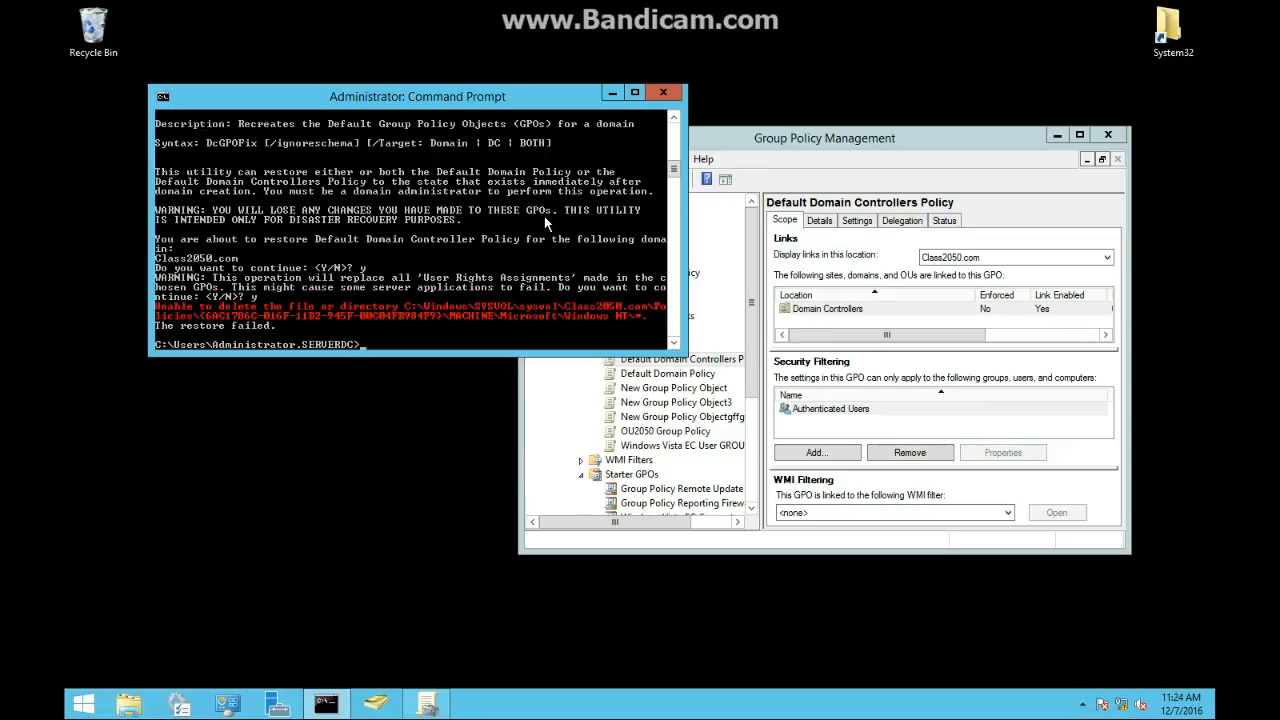
{"action": "left_click", "coordinate": [663, 92]}
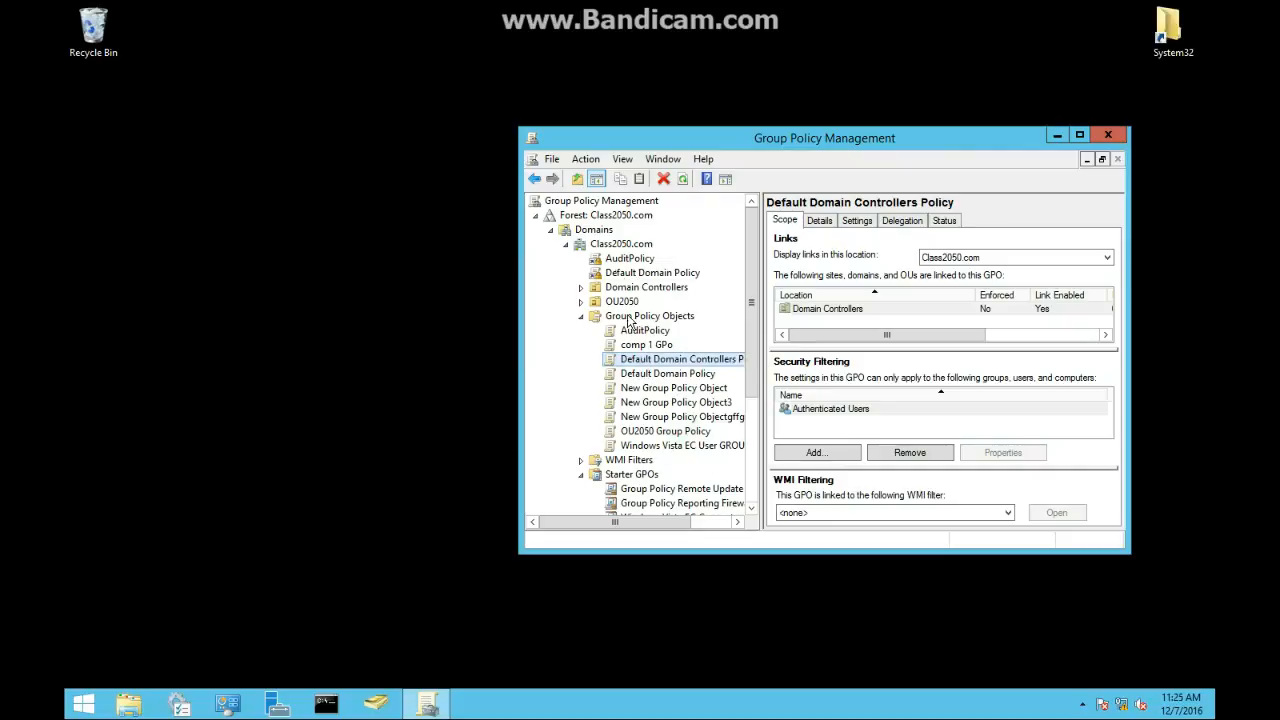
Step: Delegate Read permission on the Default Domain Policy to a domain user account found through the advanced search, and open the advanced permissions
{"action": "left_click", "coordinate": [630, 274]}
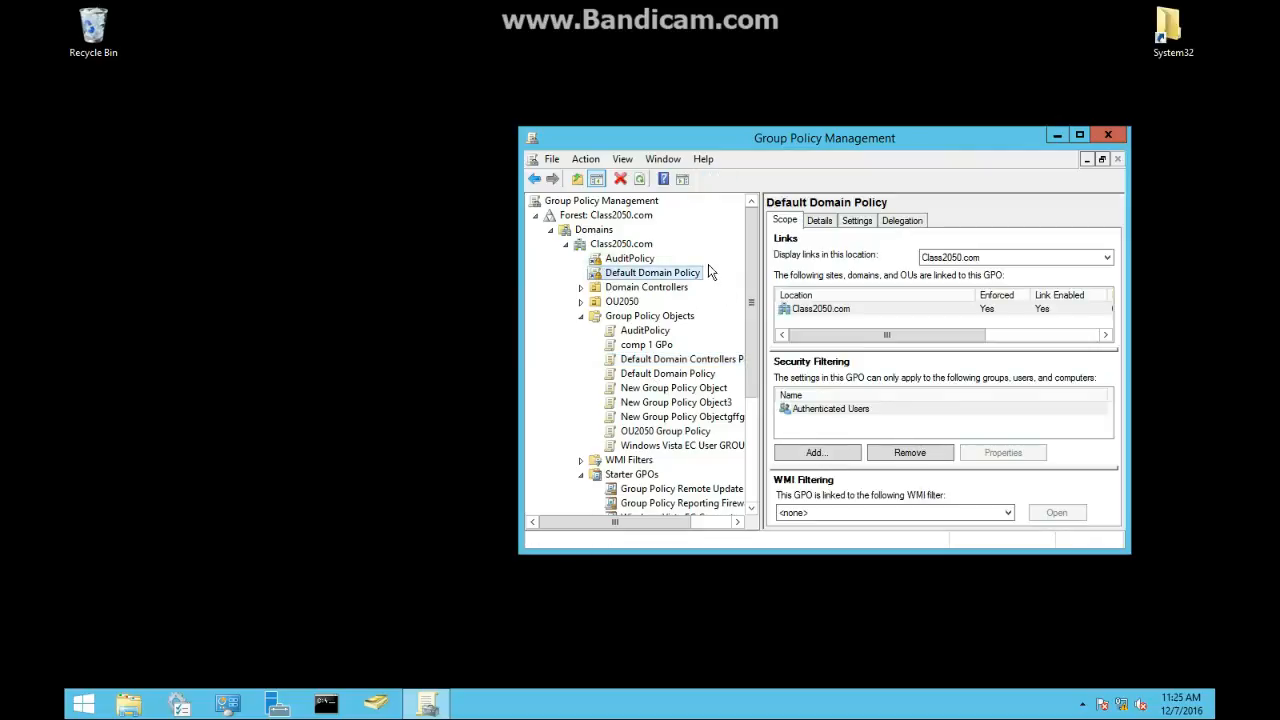
{"action": "left_click", "coordinate": [886, 224]}
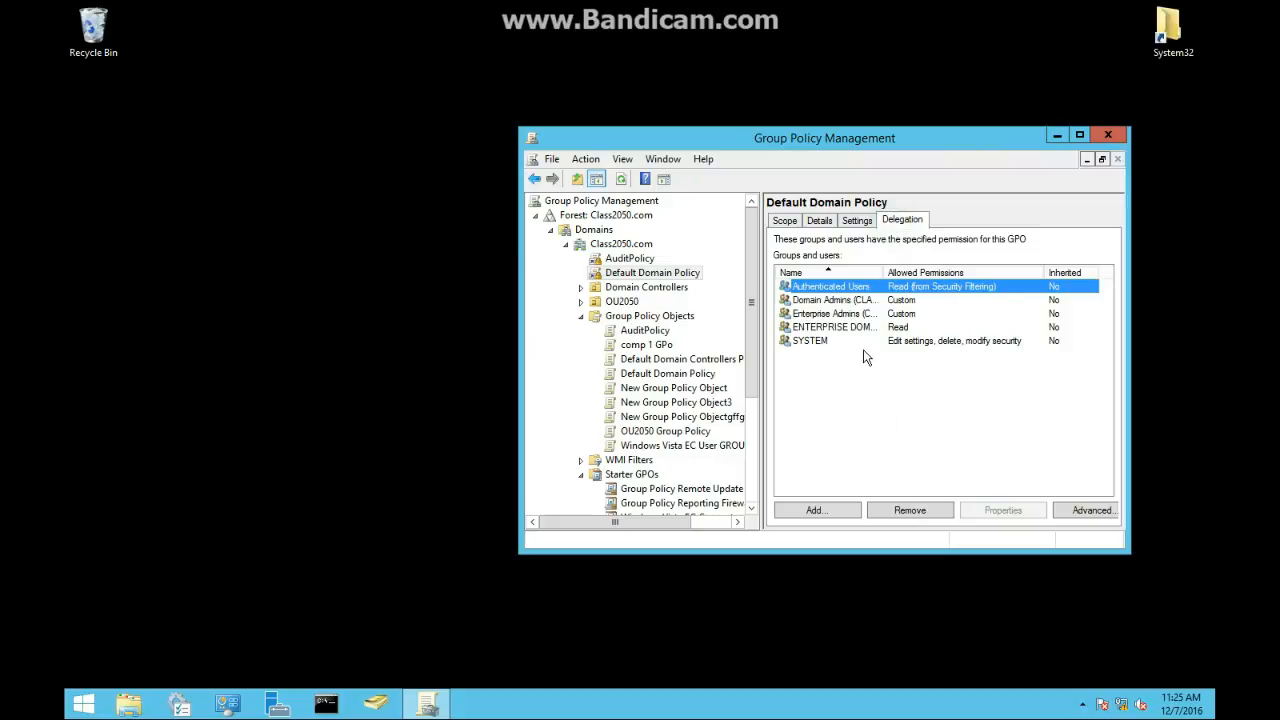
{"action": "left_click", "coordinate": [850, 390]}
{"action": "left_click", "coordinate": [815, 510]}
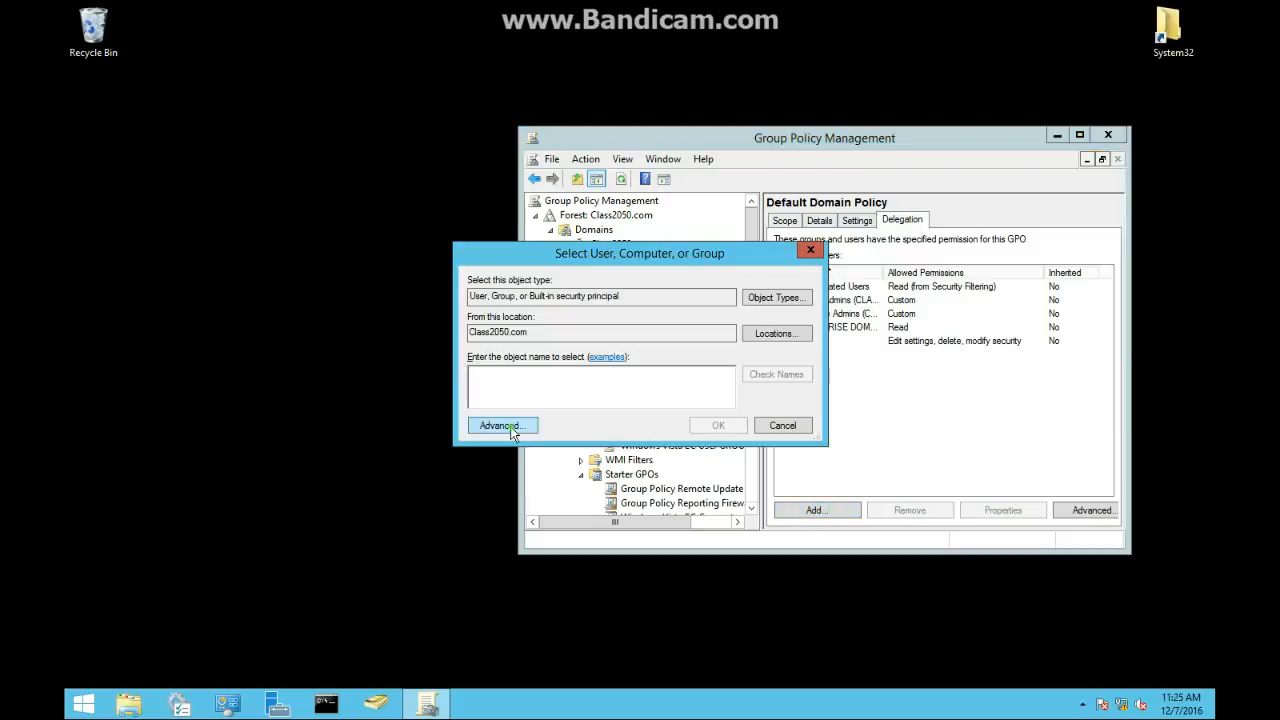
{"action": "left_click", "coordinate": [512, 428]}
{"action": "left_click", "coordinate": [838, 381]}
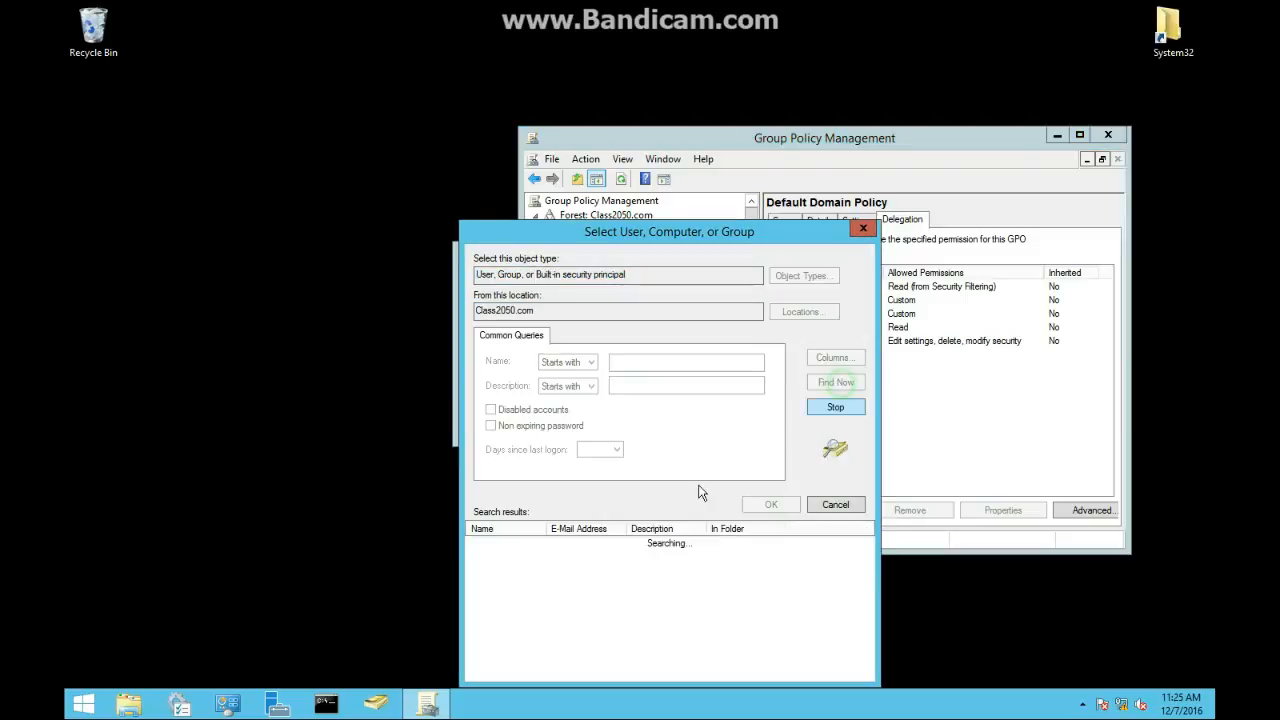
{"action": "scroll", "coordinate": [513, 625], "scroll_direction": "down", "scroll_amount": 1}
{"action": "double_click", "coordinate": [497, 583]}
{"action": "left_click", "coordinate": [722, 426]}
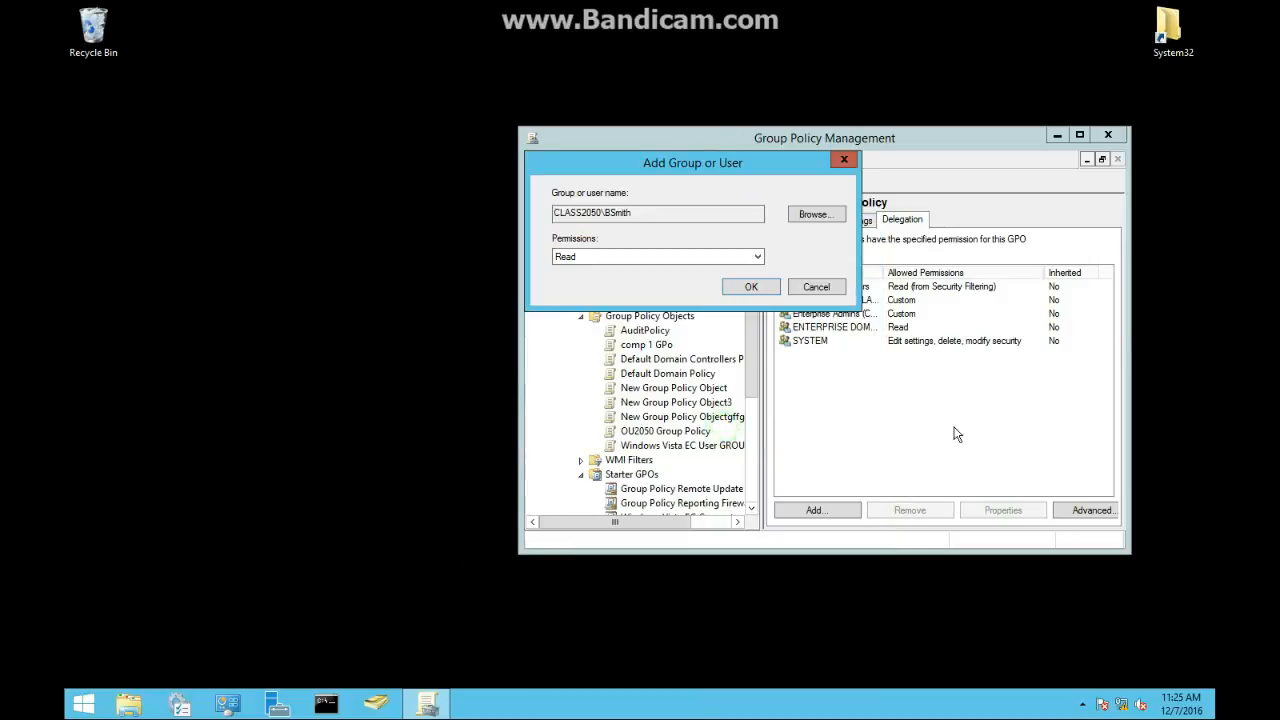
{"action": "left_click", "coordinate": [745, 289]}
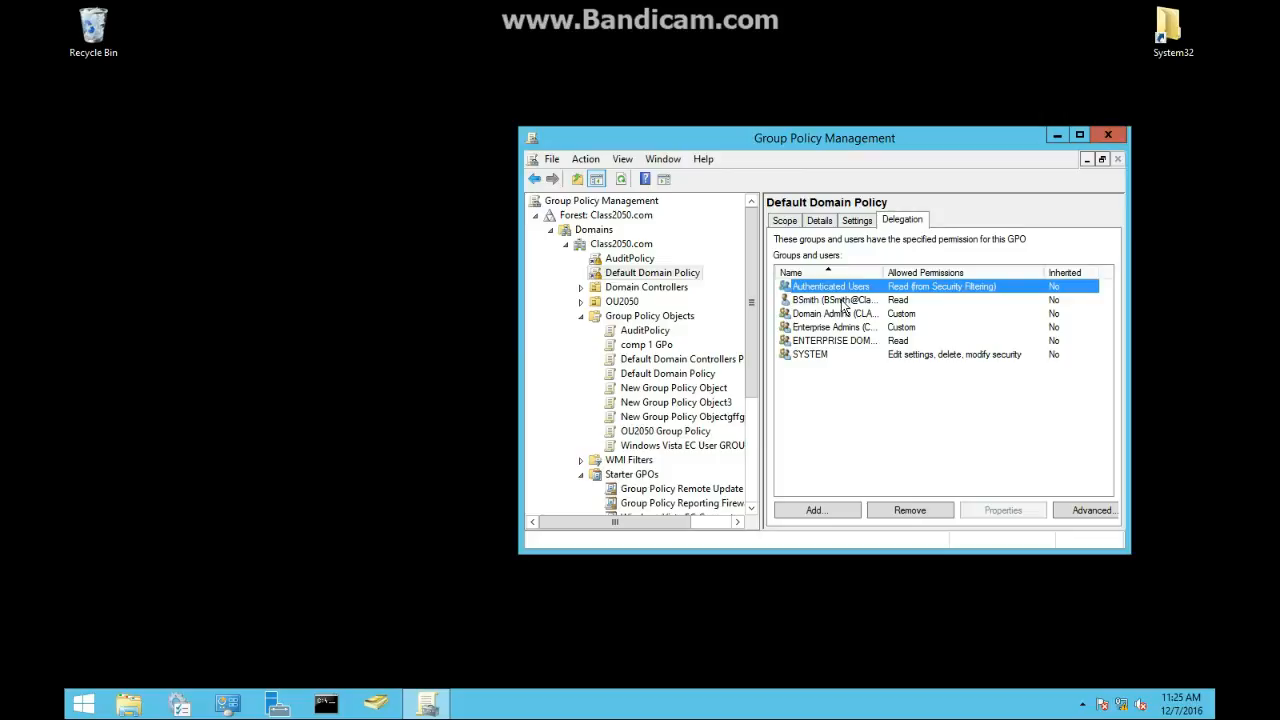
{"action": "left_click", "coordinate": [1091, 509]}
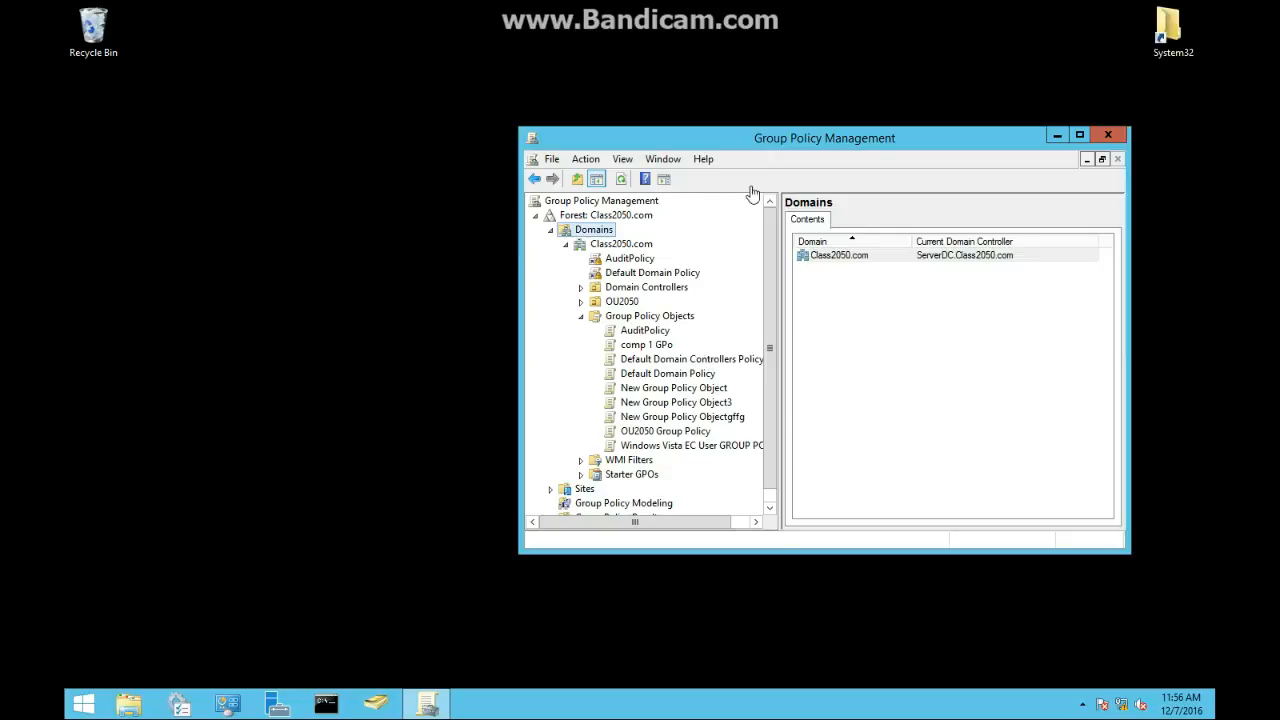
Step: Start the Import Settings Wizard on comp 1 GPo and advance through its backup, location, source and scanning pages
{"action": "left_click", "coordinate": [617, 318]}
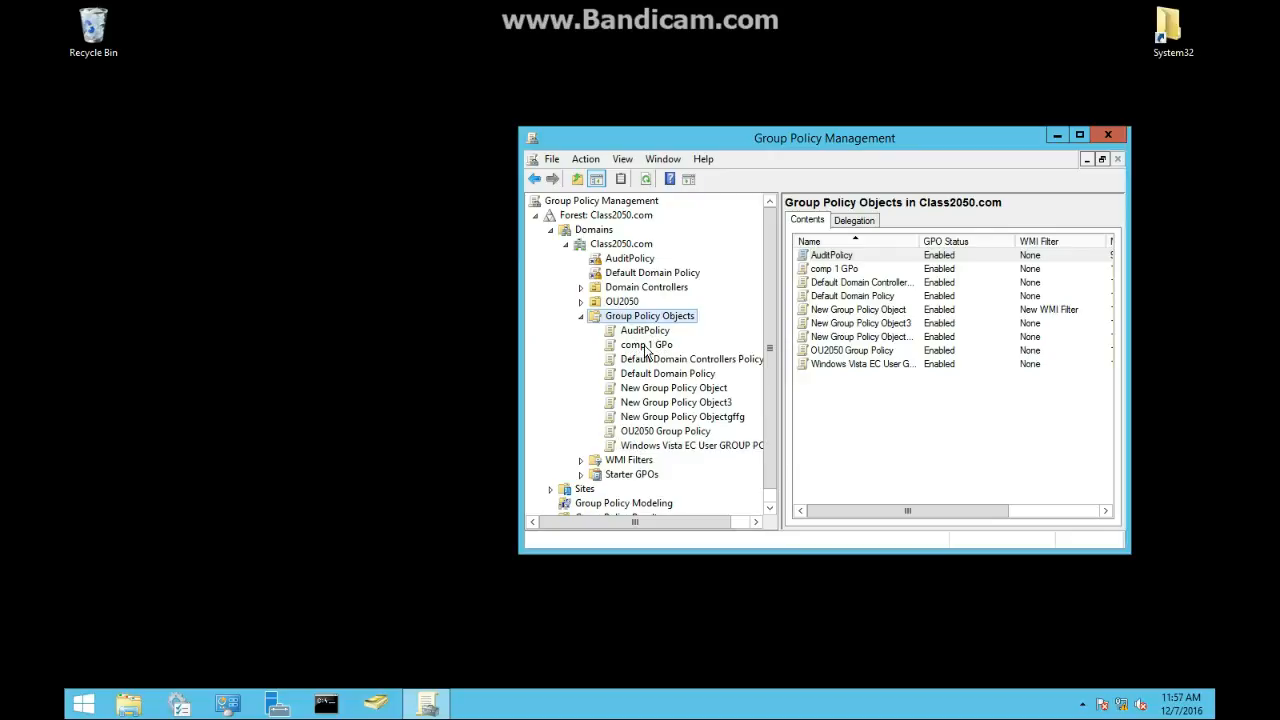
{"action": "left_click", "coordinate": [646, 346]}
{"action": "right_click", "coordinate": [645, 346]}
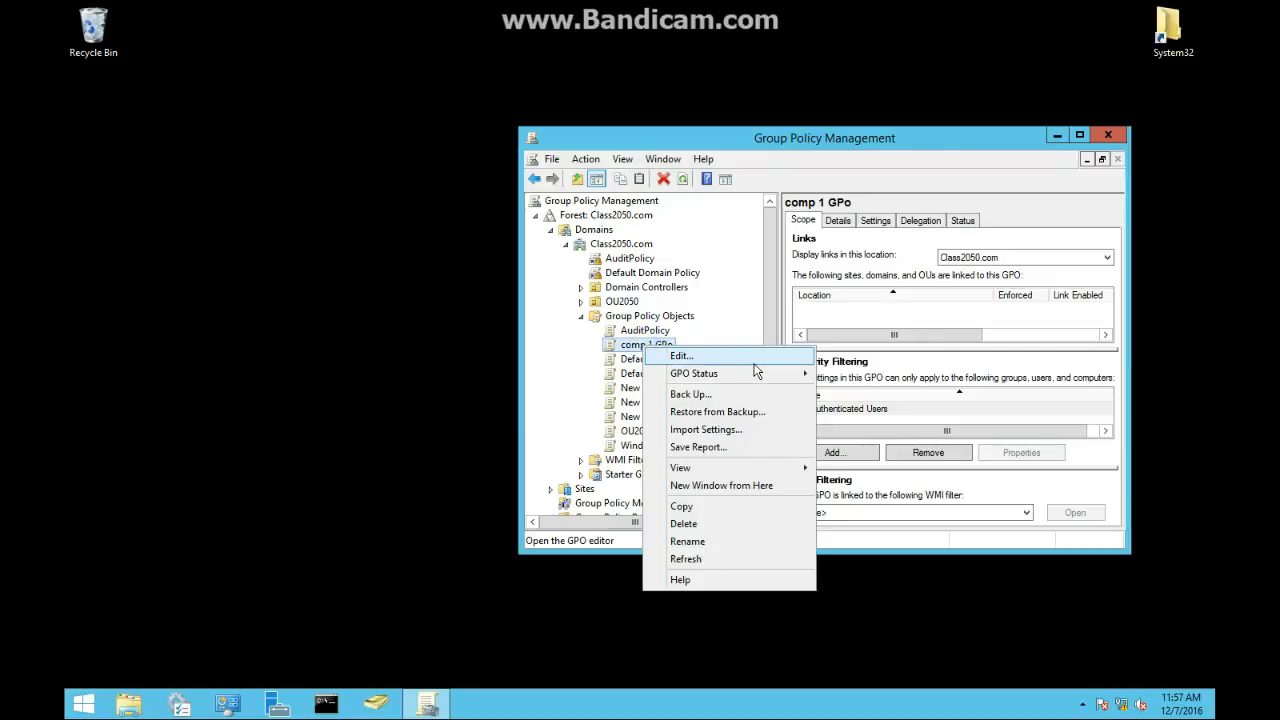
{"action": "left_click", "coordinate": [713, 430]}
{"action": "left_click", "coordinate": [758, 436]}
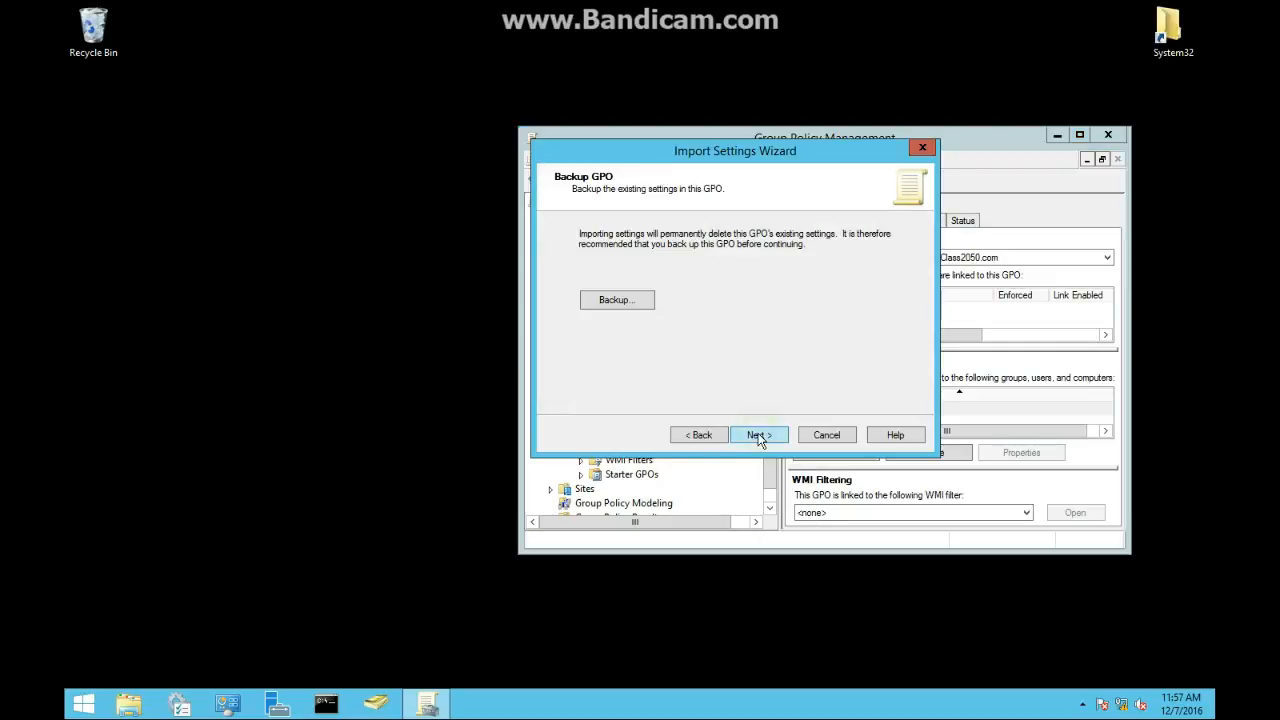
{"action": "left_click", "coordinate": [758, 436]}
{"action": "left_click", "coordinate": [758, 436]}
{"action": "left_click", "coordinate": [758, 436]}
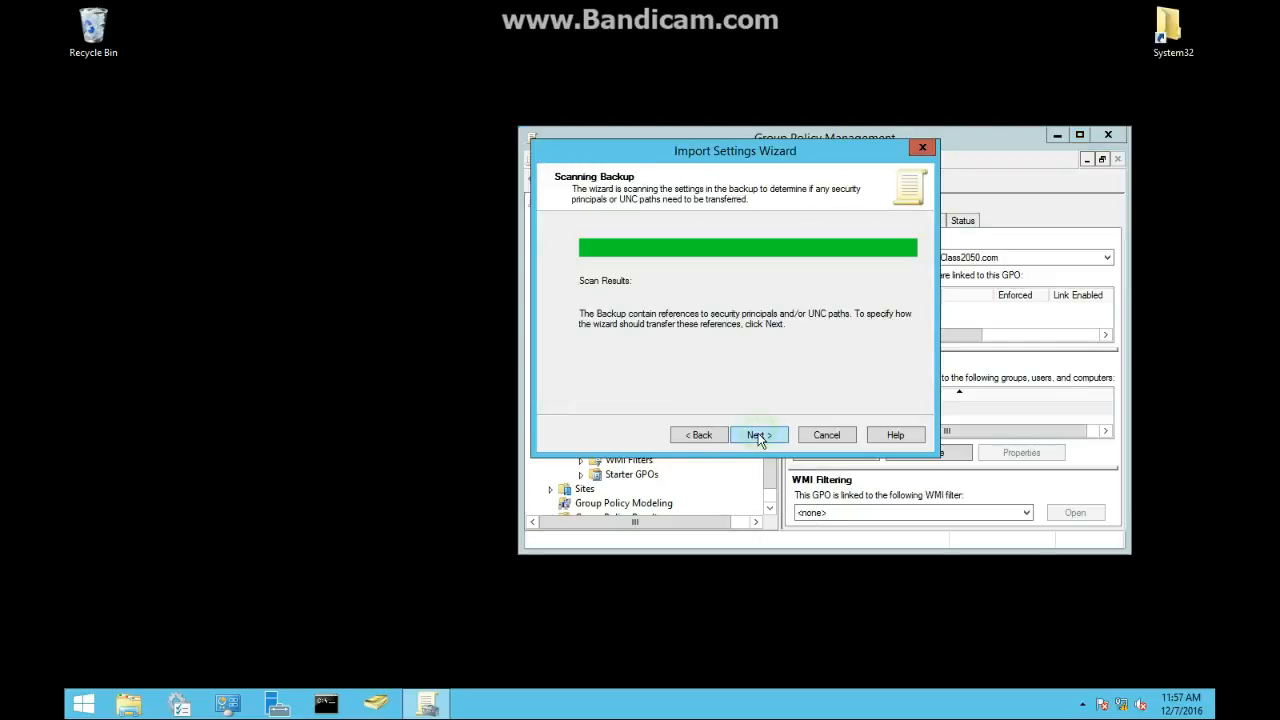
{"action": "left_click", "coordinate": [758, 436]}
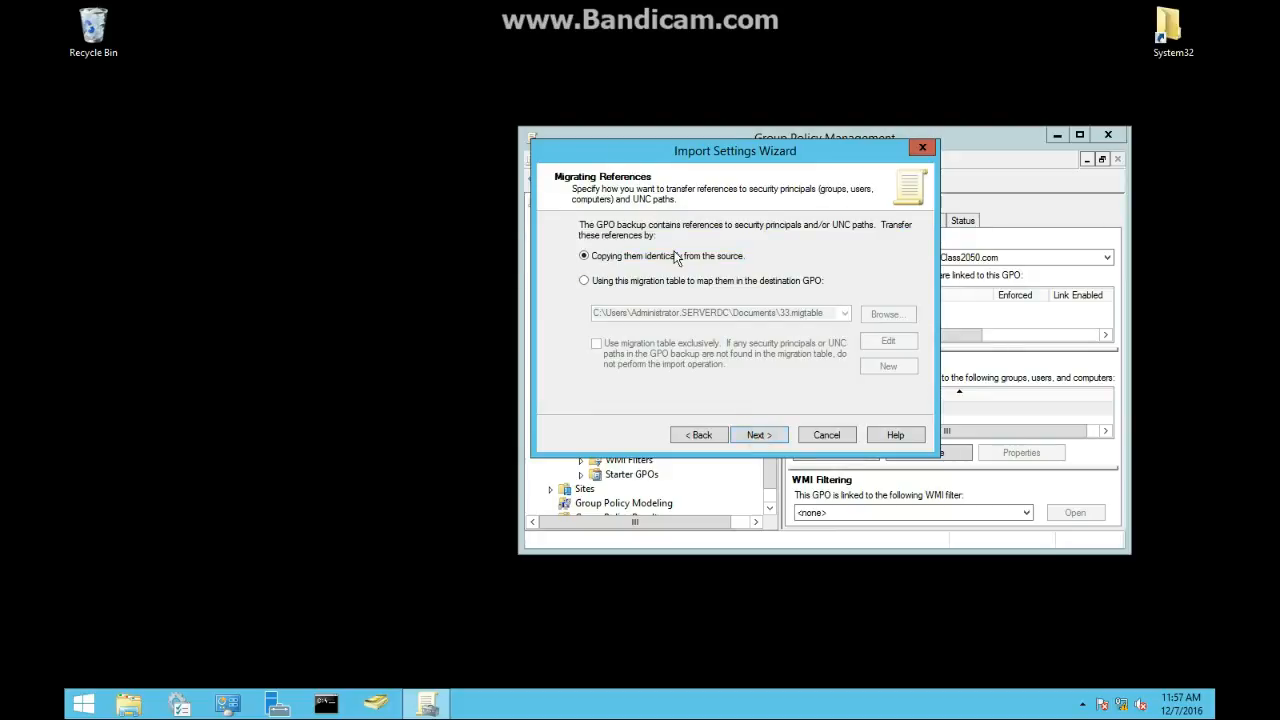
Step: Choose to use a migration table and create a new one populated from the Default Domain Policy backup in C:\GPOBACKUP
{"action": "left_click", "coordinate": [603, 281]}
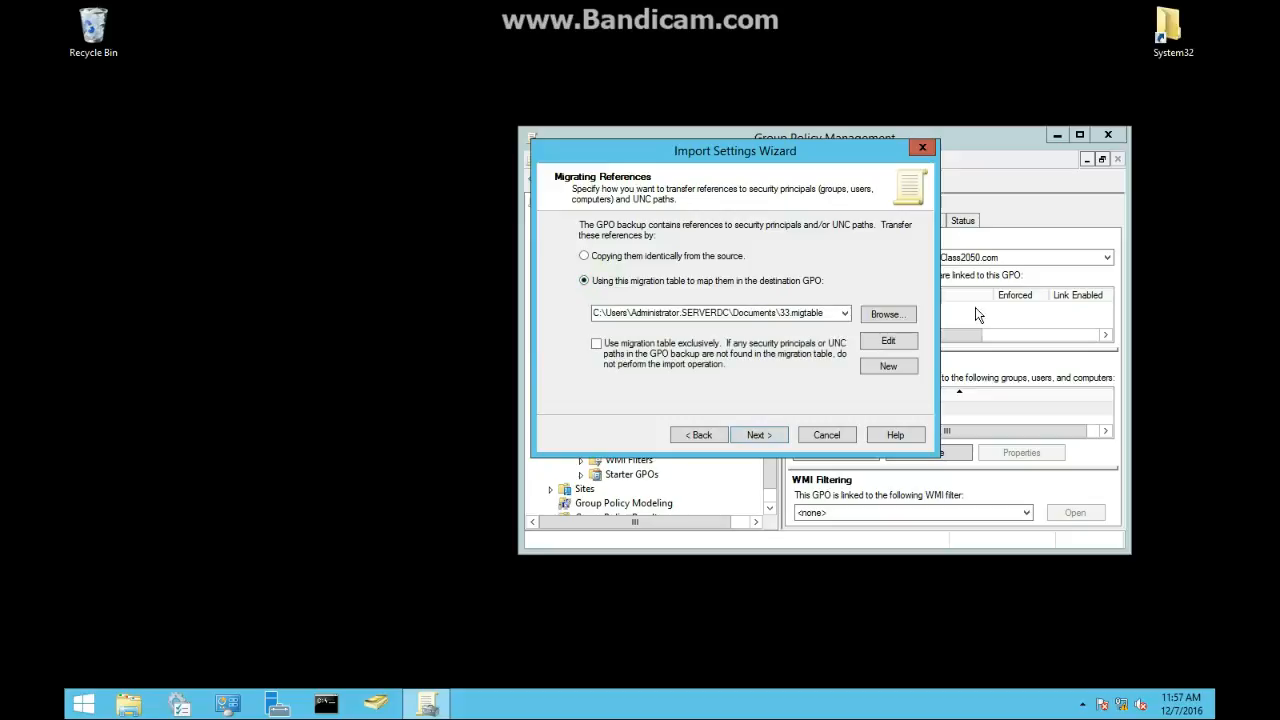
{"action": "left_click", "coordinate": [888, 370]}
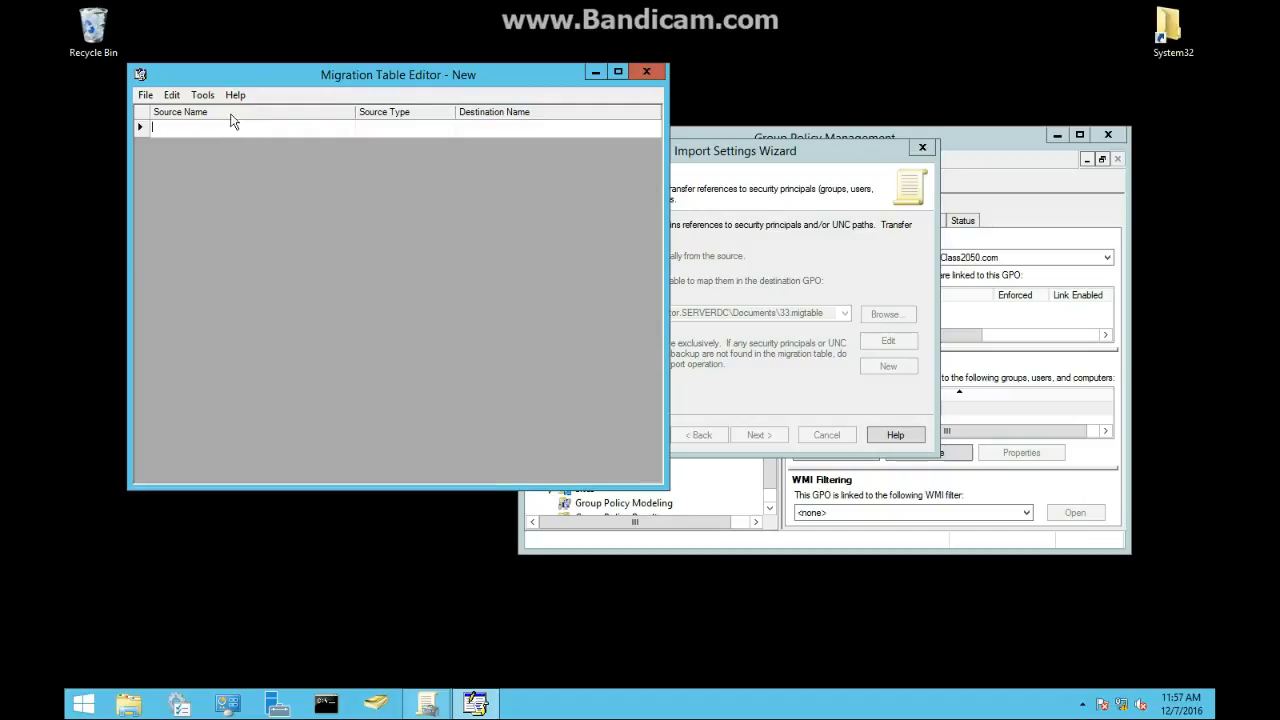
{"action": "left_click", "coordinate": [202, 94]}
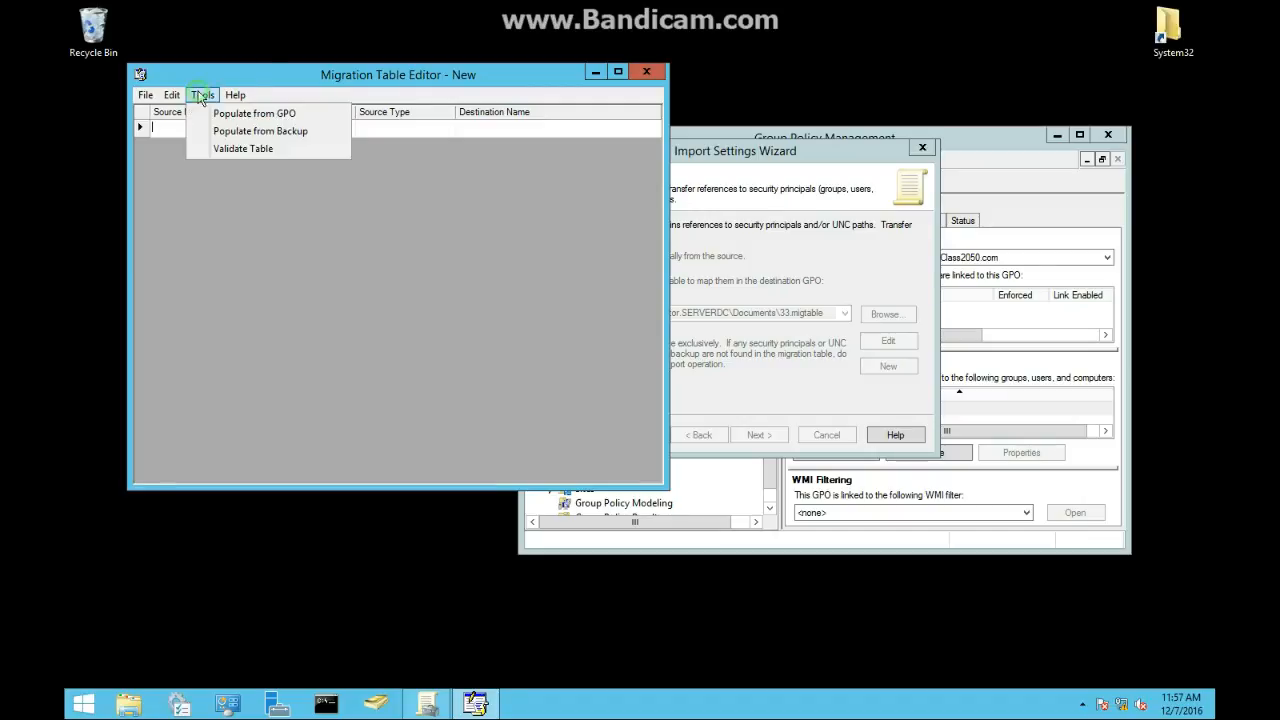
{"action": "left_click", "coordinate": [240, 130]}
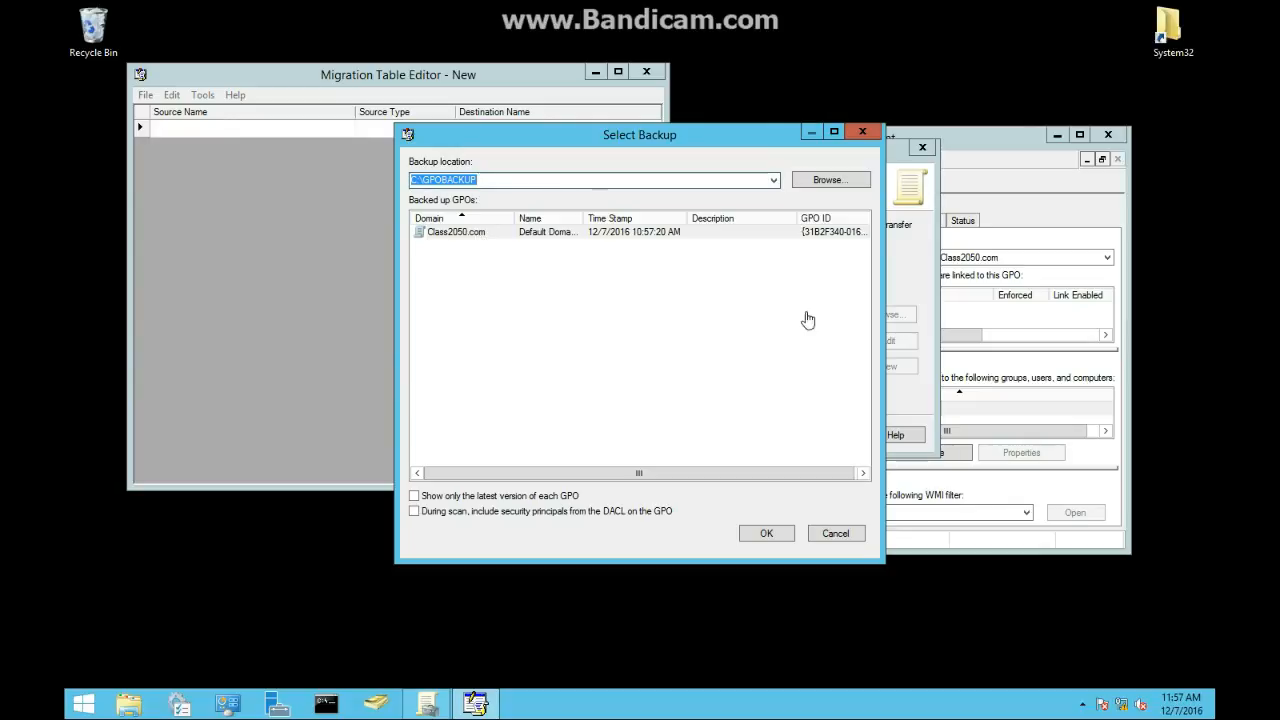
{"action": "left_click", "coordinate": [760, 533]}
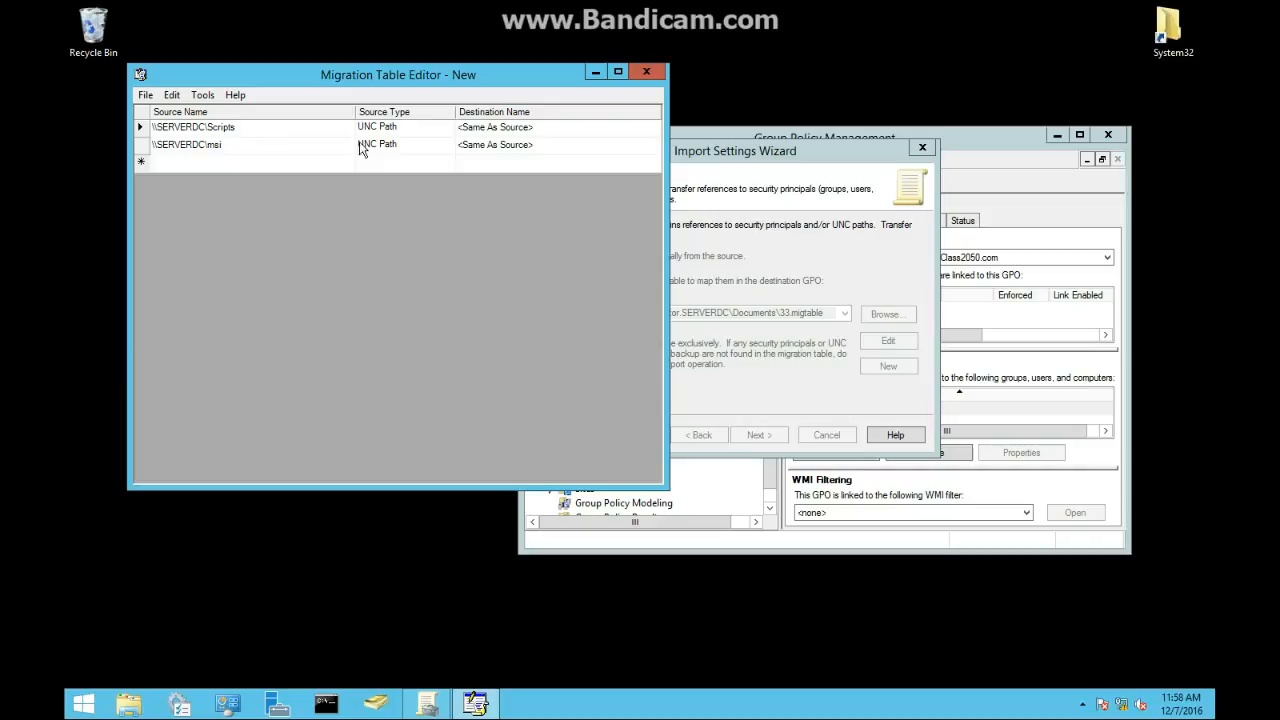
Step: Save the migration table as 1.migtable and close the Migration Table Editor
{"action": "left_click", "coordinate": [483, 130]}
{"action": "right_click", "coordinate": [483, 130]}
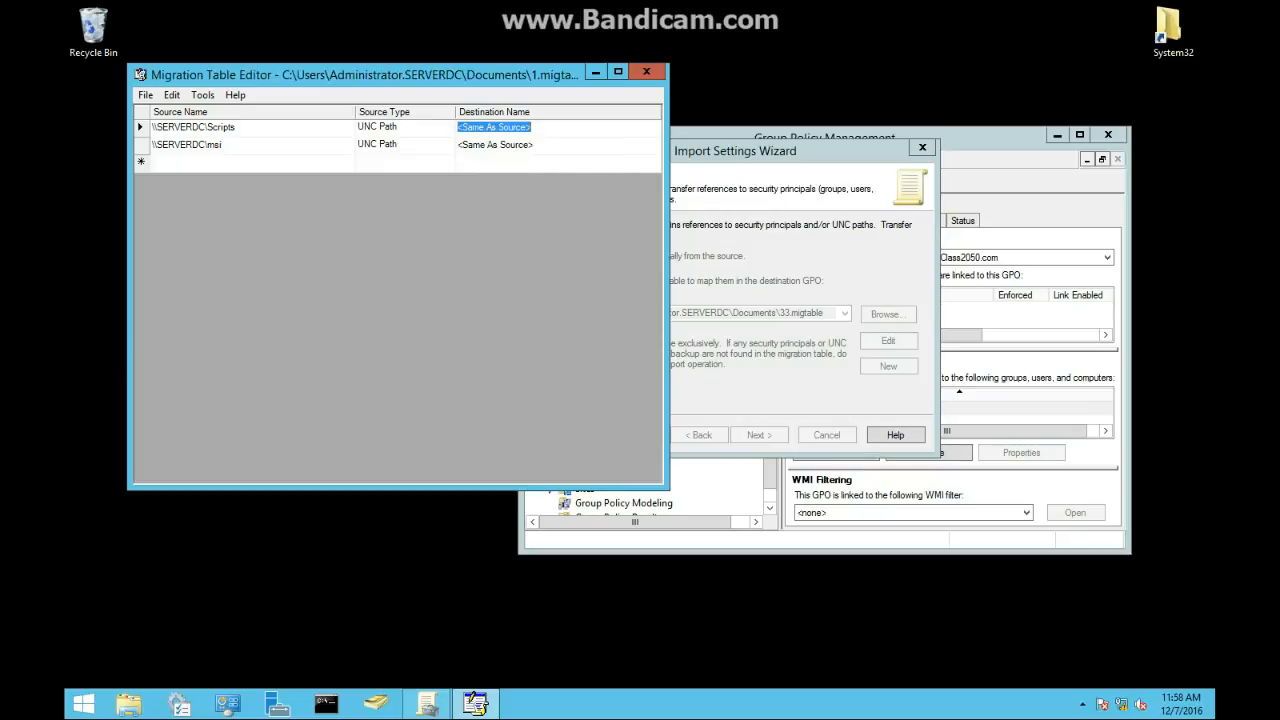
{"action": "left_click", "coordinate": [377, 296]}
{"action": "left_click", "coordinate": [145, 95]}
{"action": "left_click", "coordinate": [170, 148]}
{"action": "left_click", "coordinate": [646, 71]}
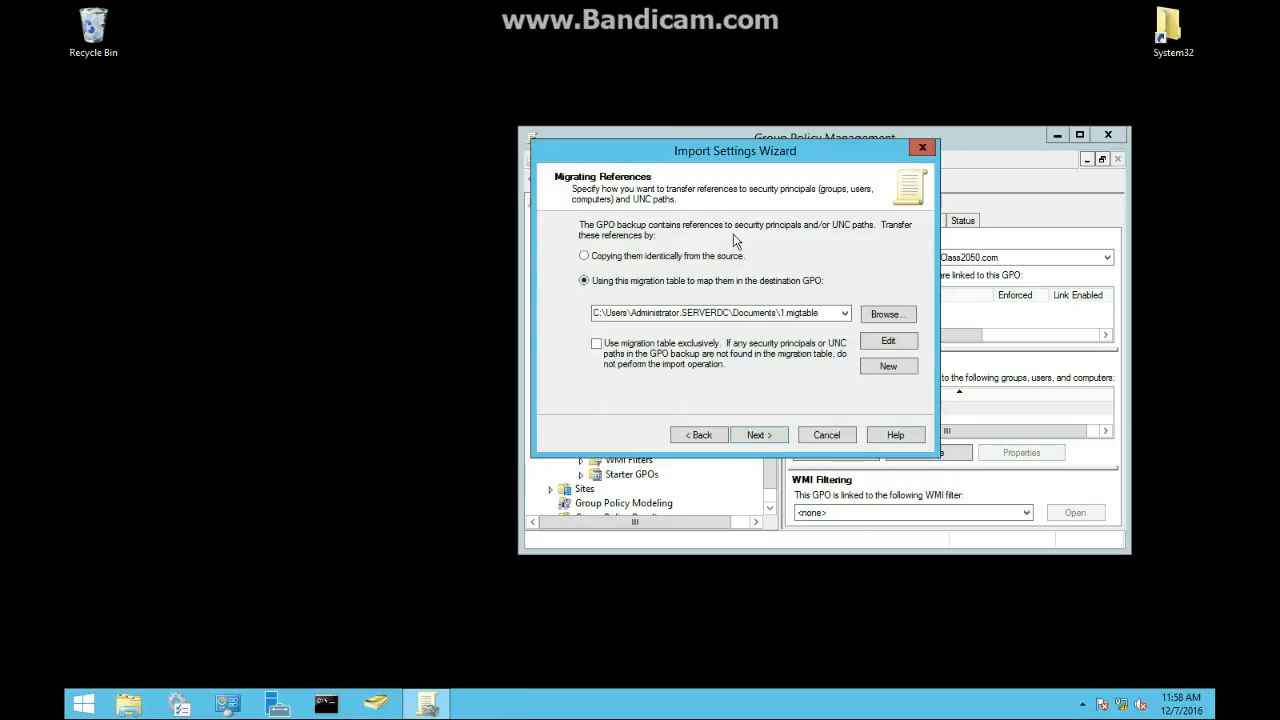
Step: Finish importing the settings into comp 1 GPo with the 1.migtable migration table and close the progress dialog
{"action": "left_click", "coordinate": [765, 439]}
{"action": "left_click", "coordinate": [763, 439]}
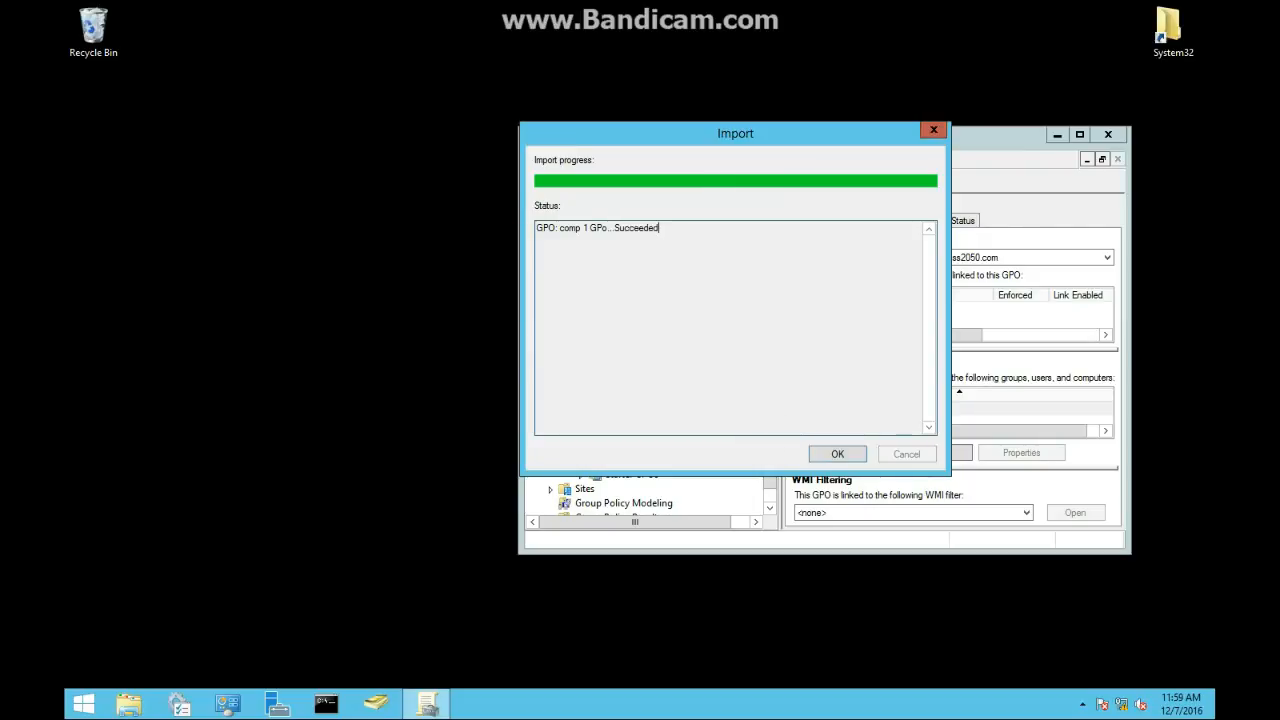
{"action": "left_click", "coordinate": [832, 454]}
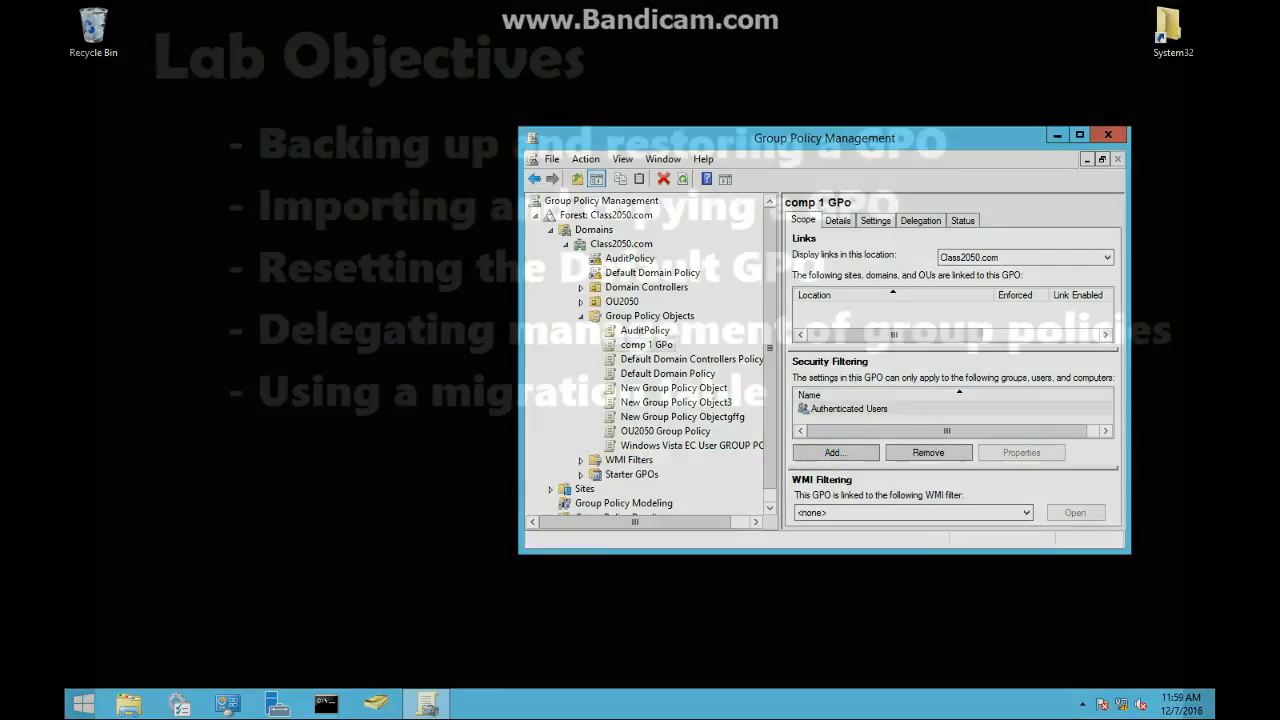